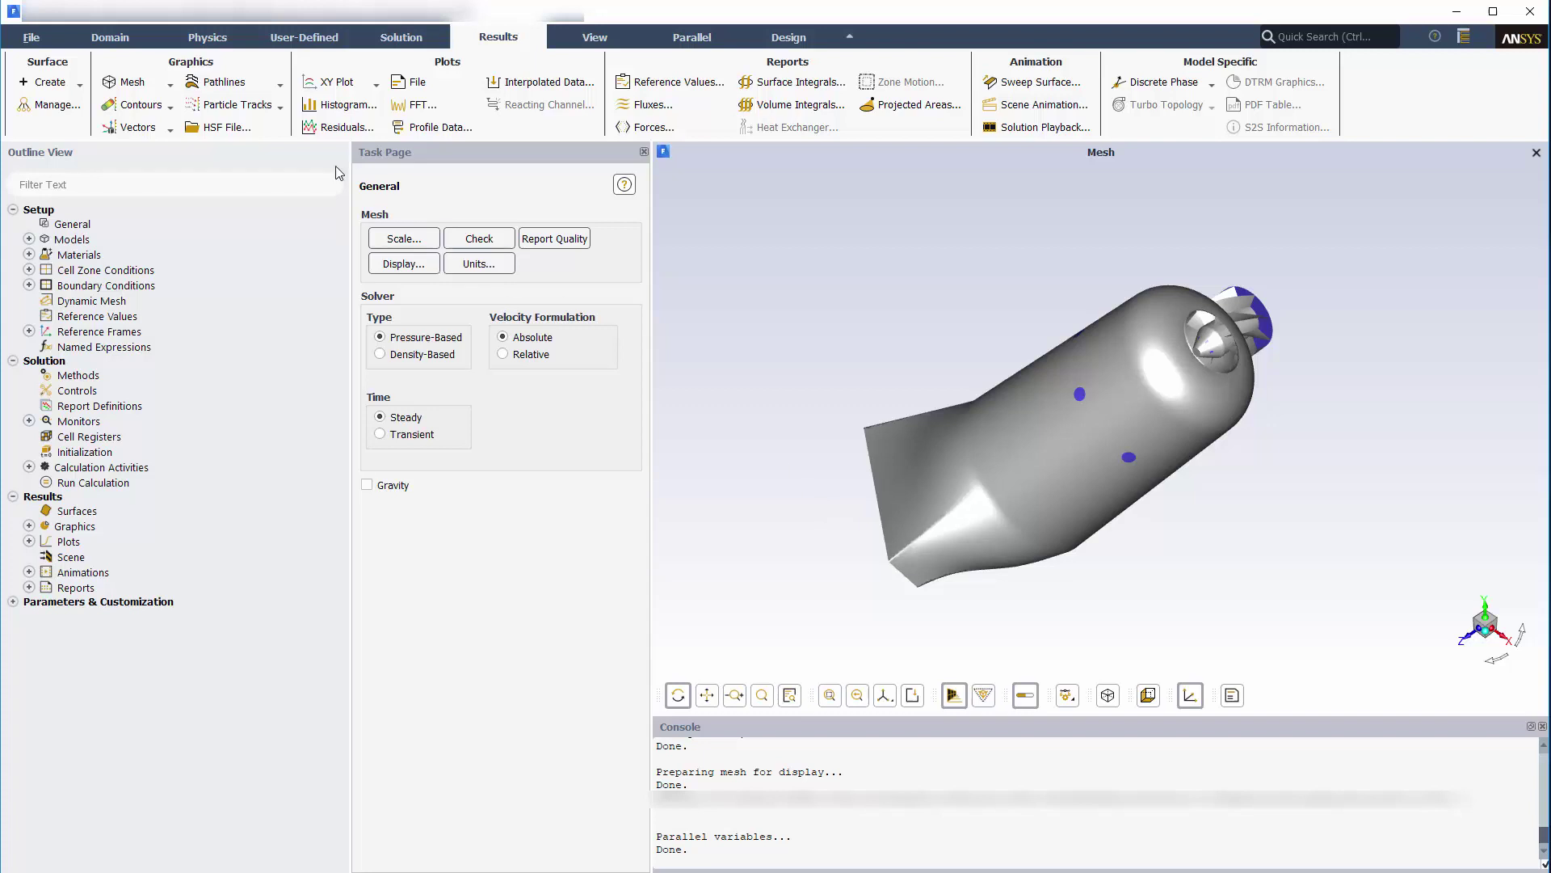
Define a point-and-normal plane at x0=1, z0=1 with normal (0, -1, 0), named plane-xz.
left_click(74, 85)
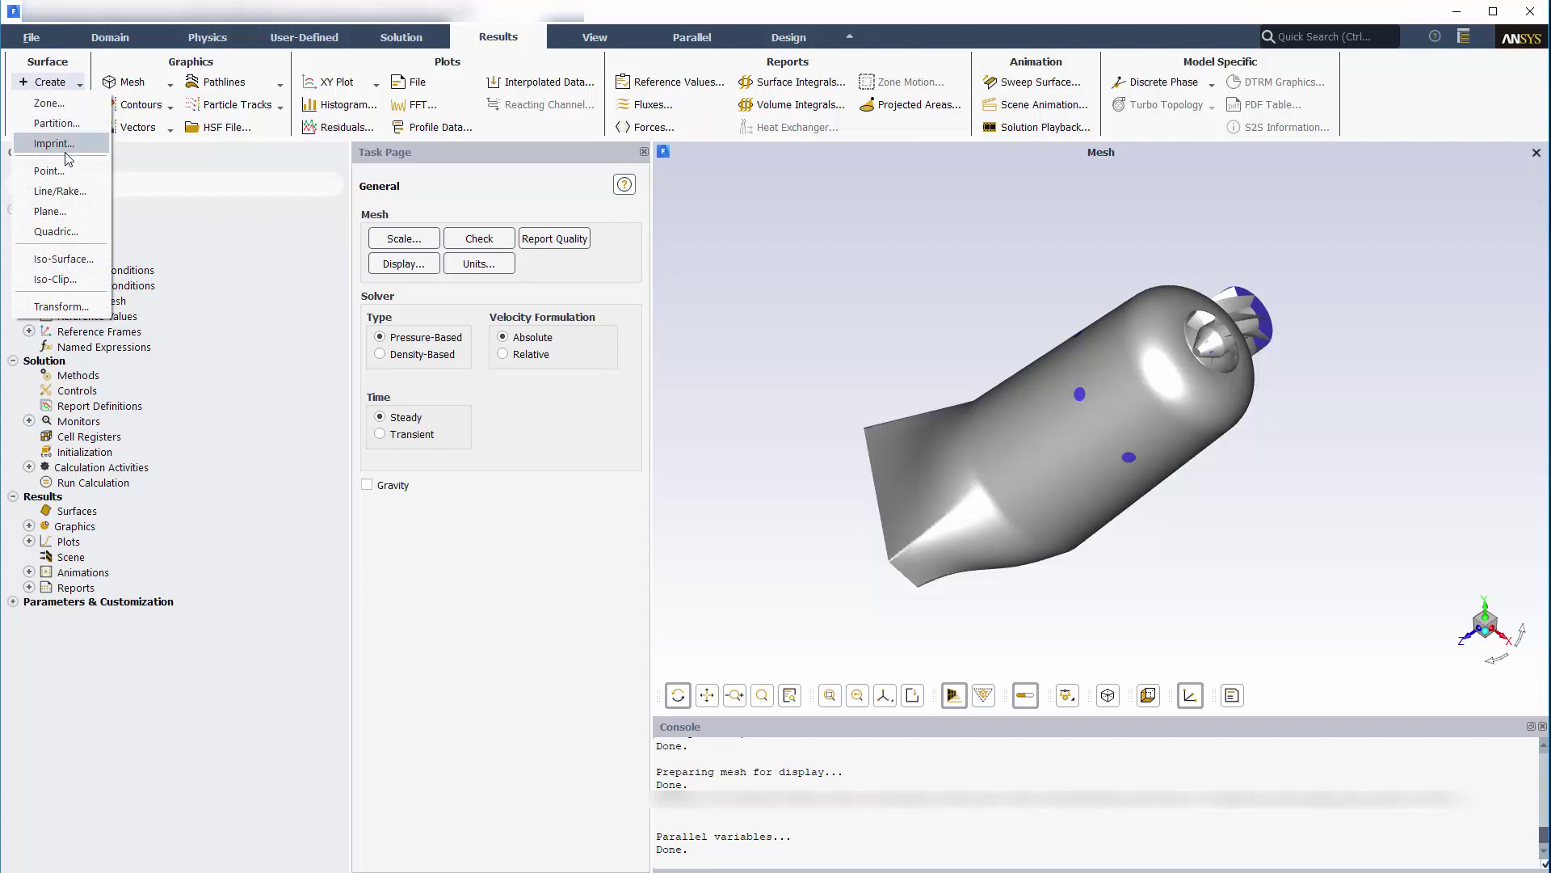
left_click(54, 211)
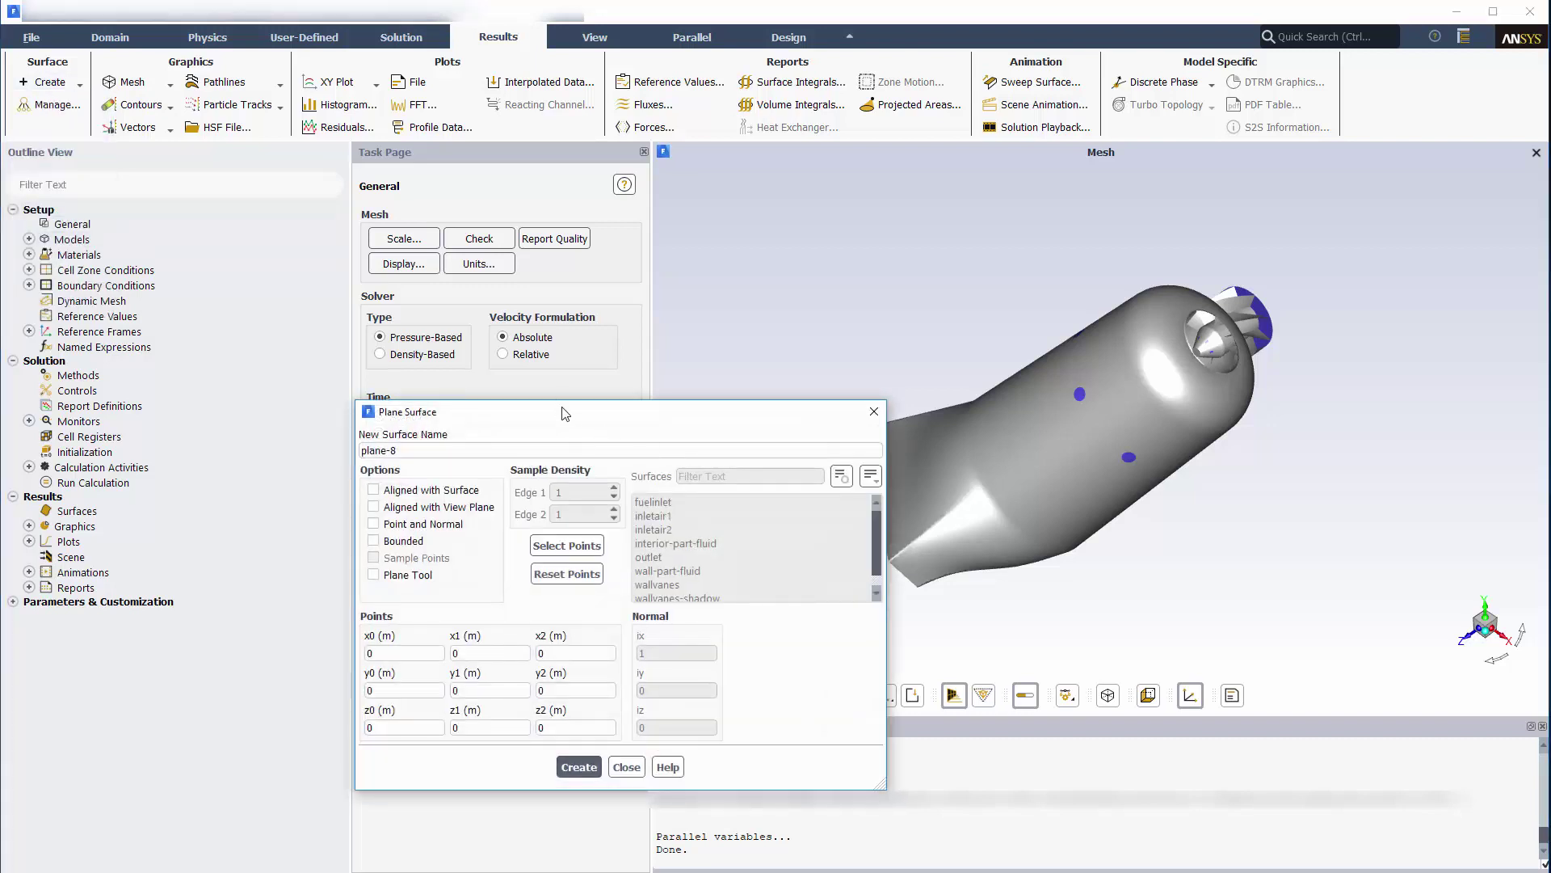
left_click_drag(561, 413, 580, 342)
left_click(391, 451)
double_click(412, 580)
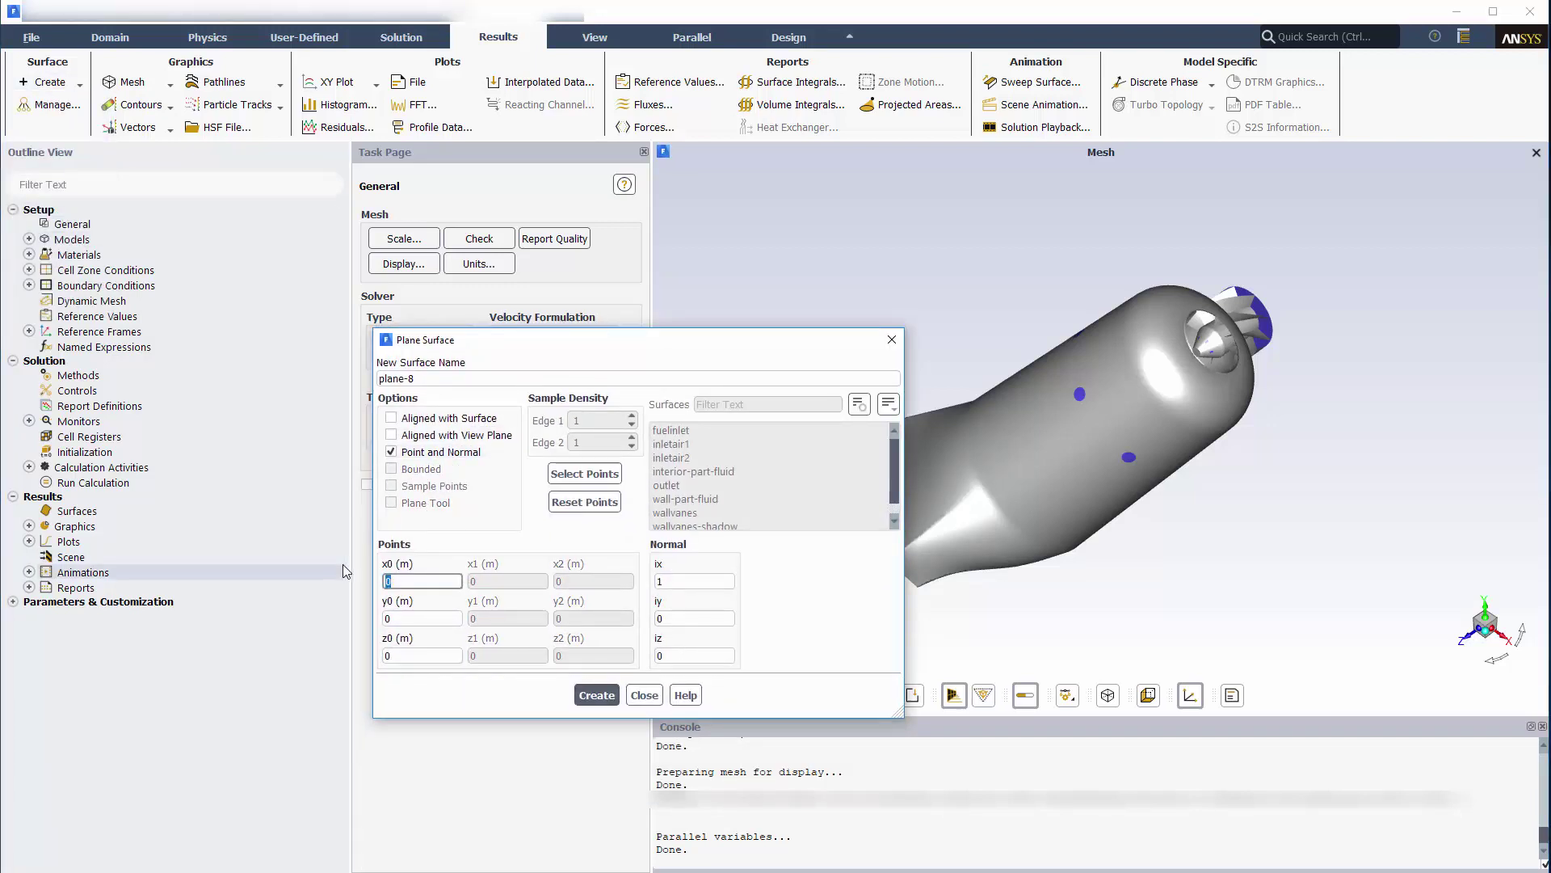
type("1")
key("Tab")
key("Tab")
type("1")
key("Tab")
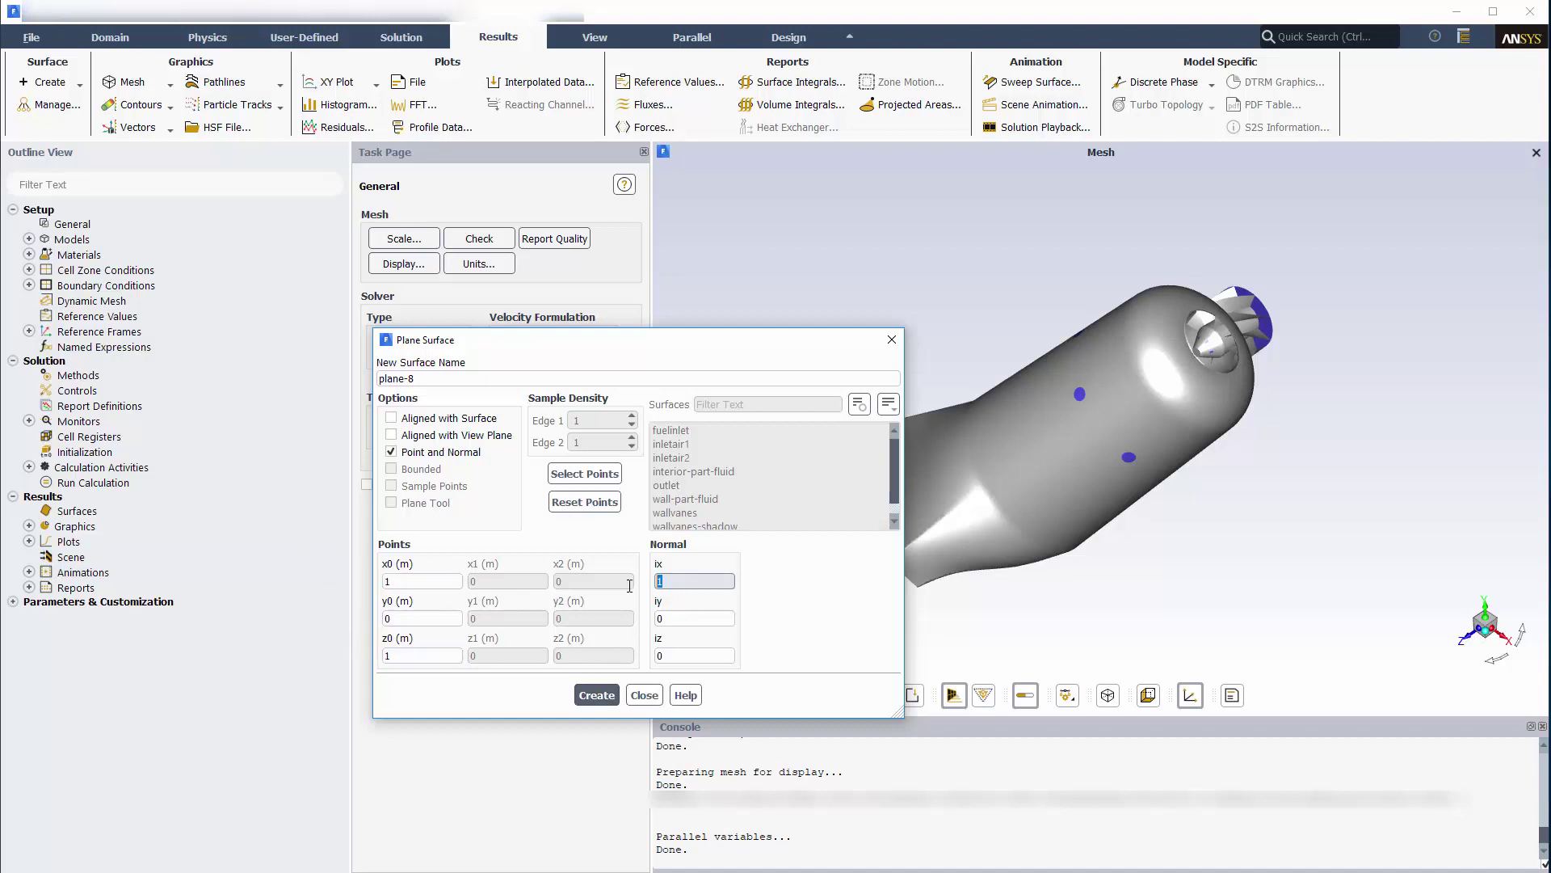
type("0")
key("Tab")
type("-1")
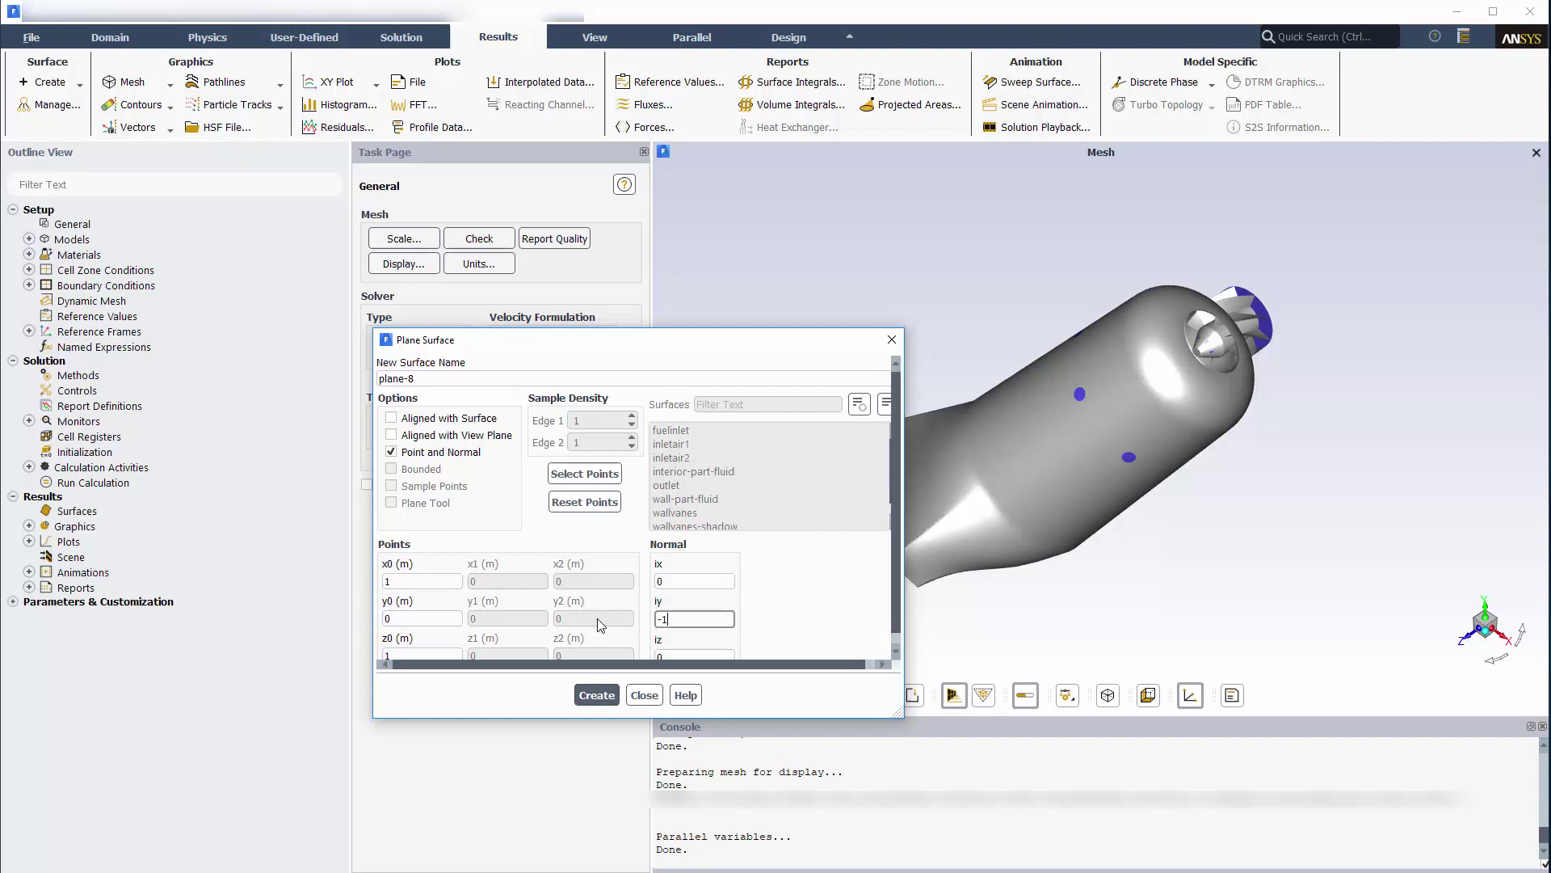
left_click(467, 379)
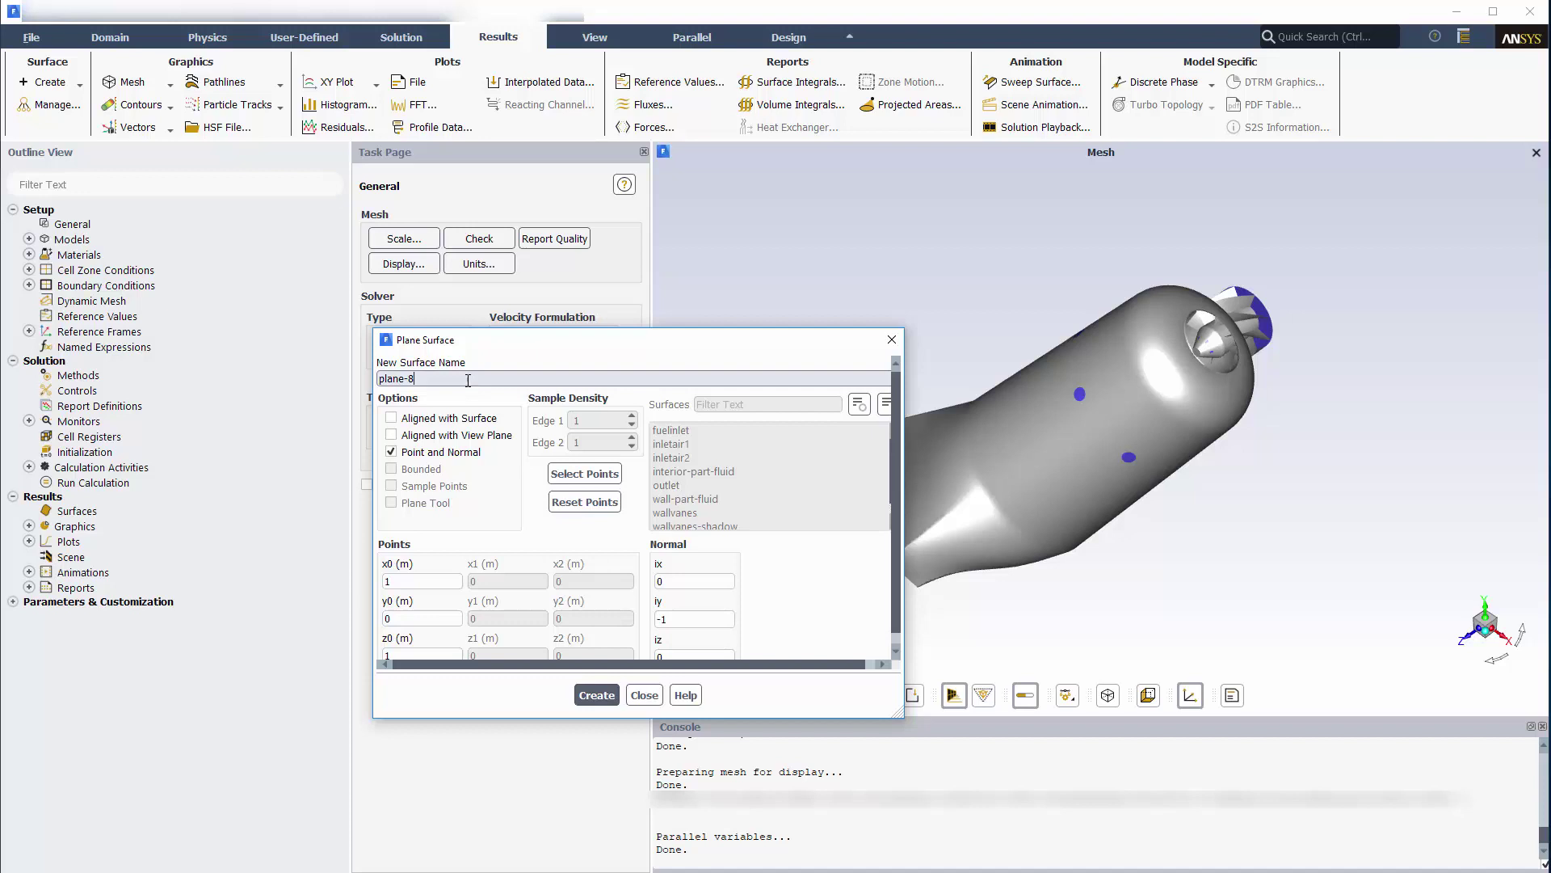
type("xz")
key("Return")
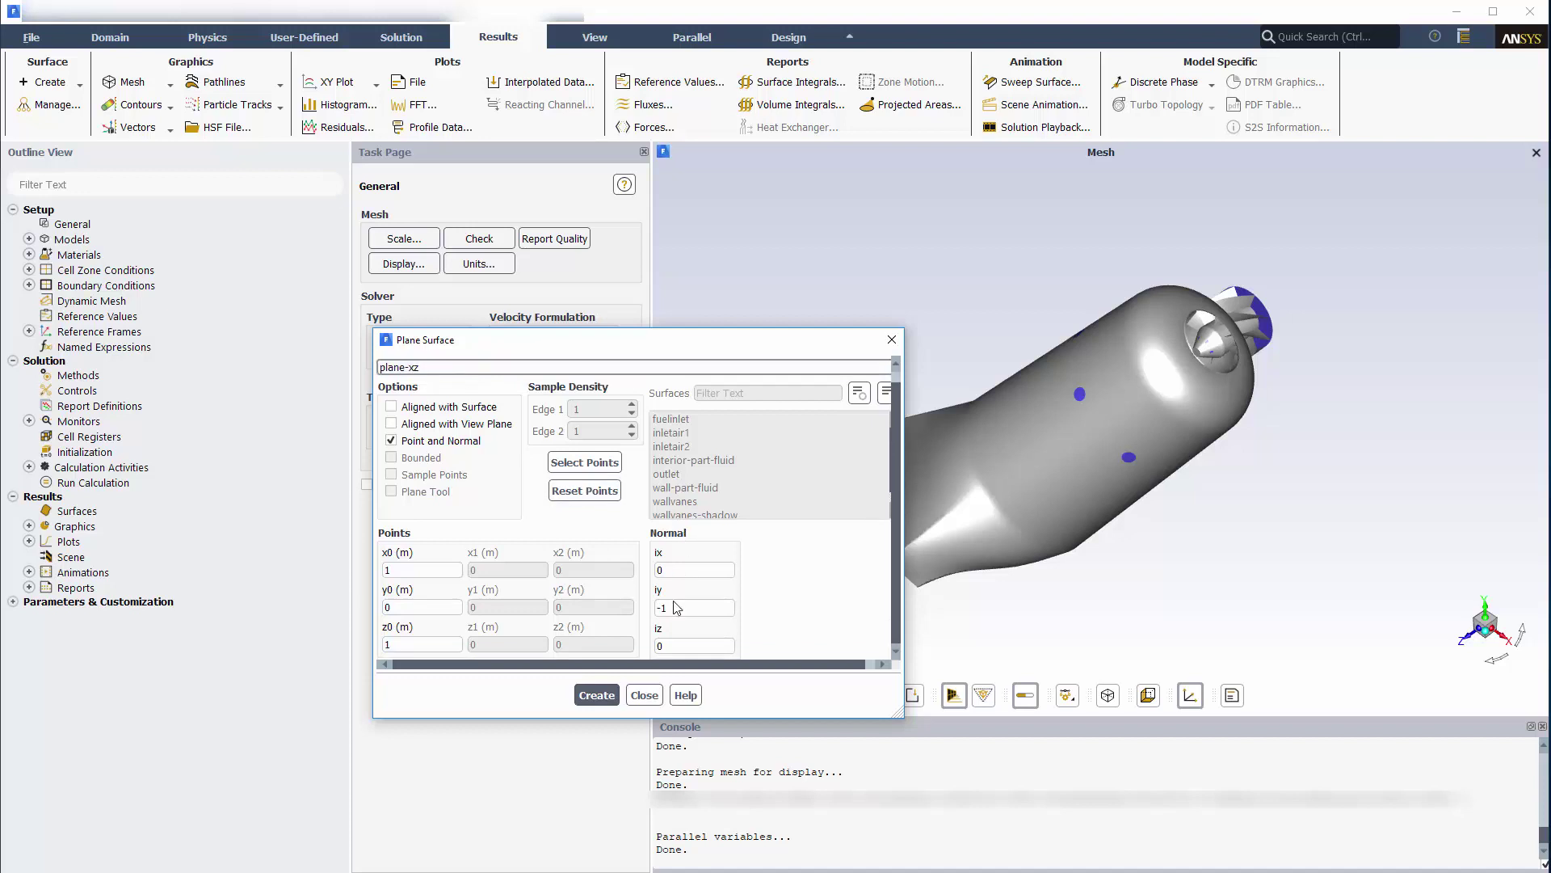
type("9")
left_click(645, 695)
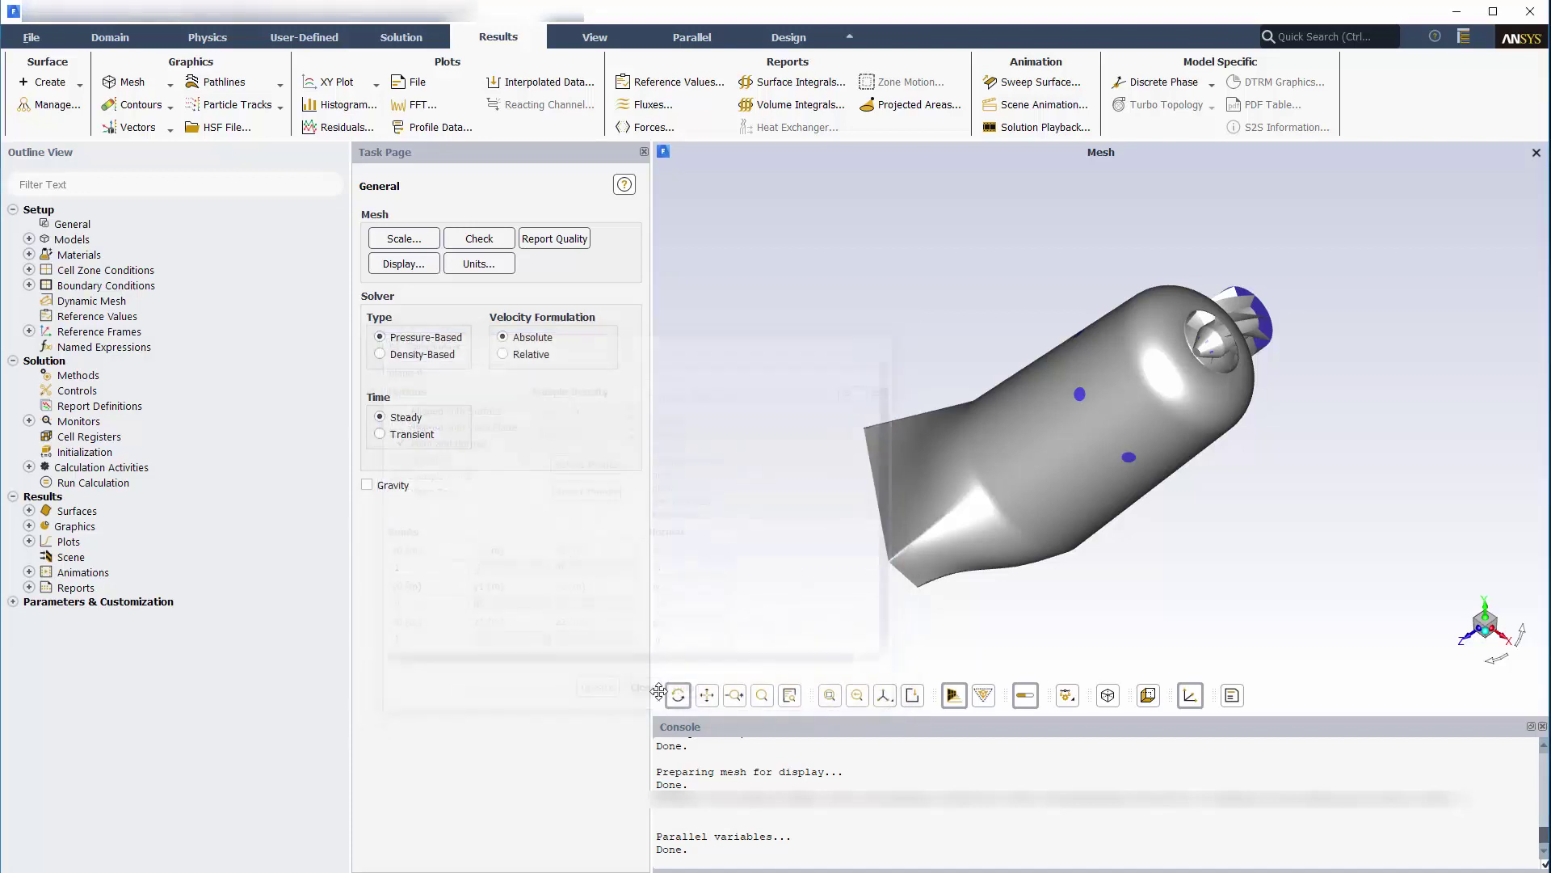
Start a new contour of Species > Mass fraction of co2 and rename it co2-mass-fraction.
left_click(141, 105)
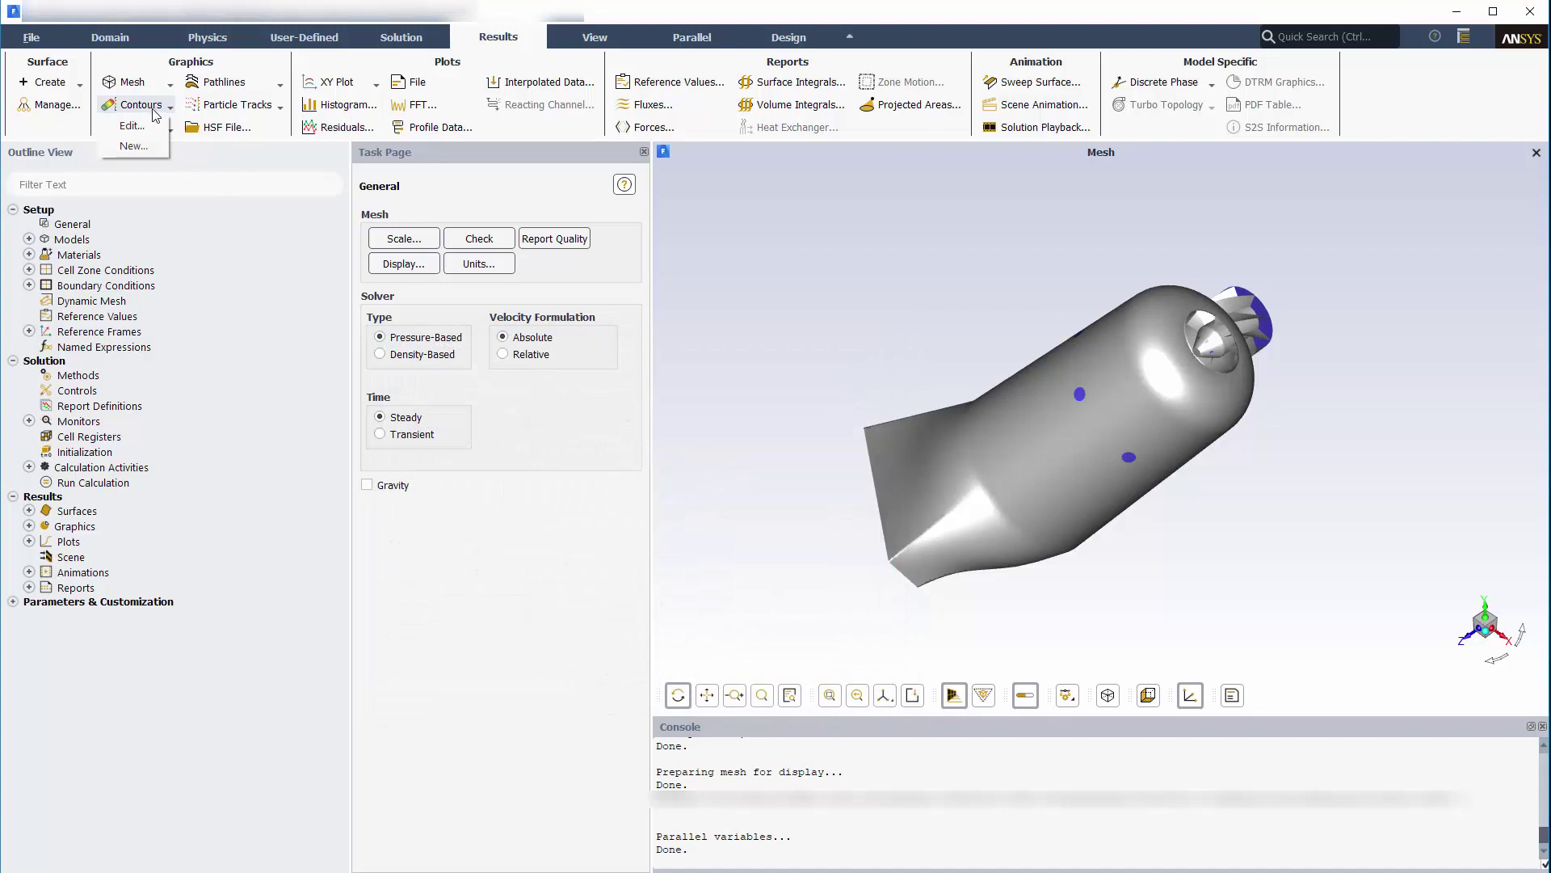
left_click(141, 149)
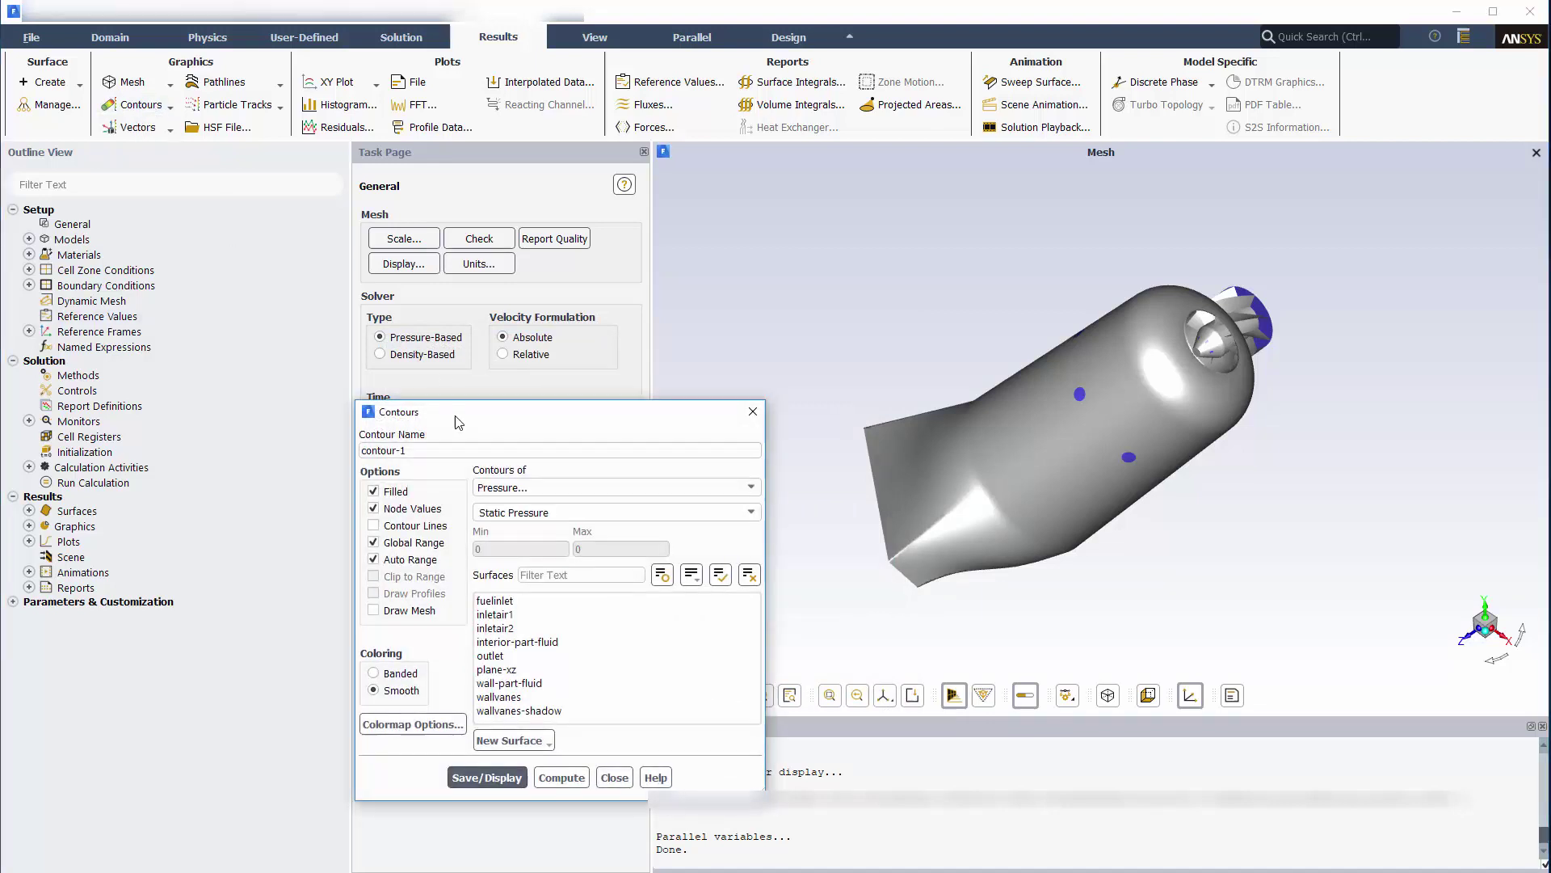
left_click(558, 396)
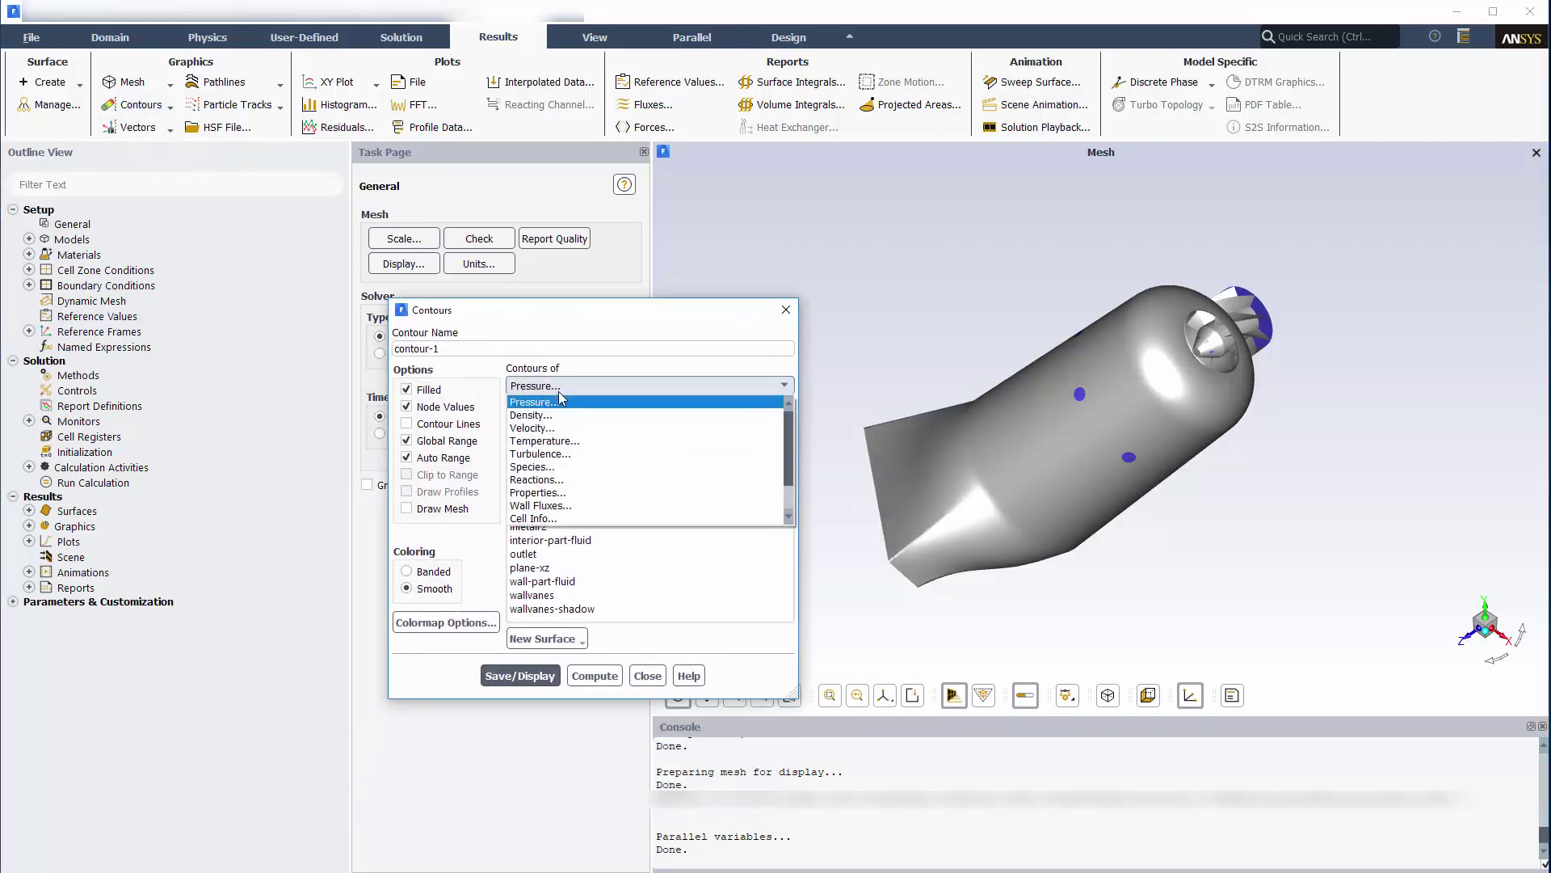
left_click(557, 471)
left_click(771, 412)
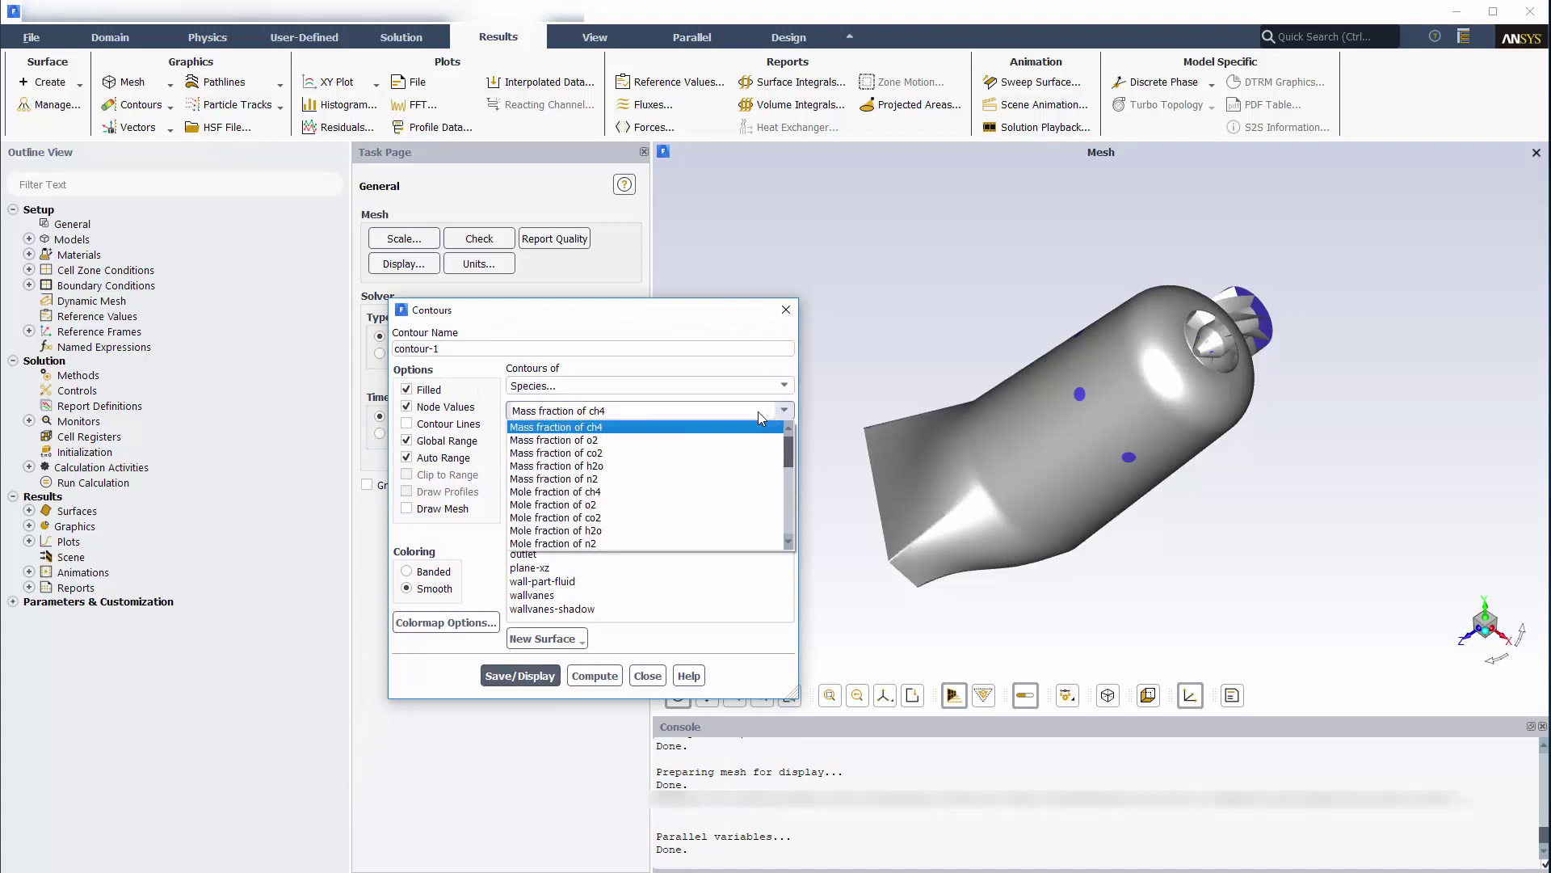
left_click(616, 451)
double_click(447, 350)
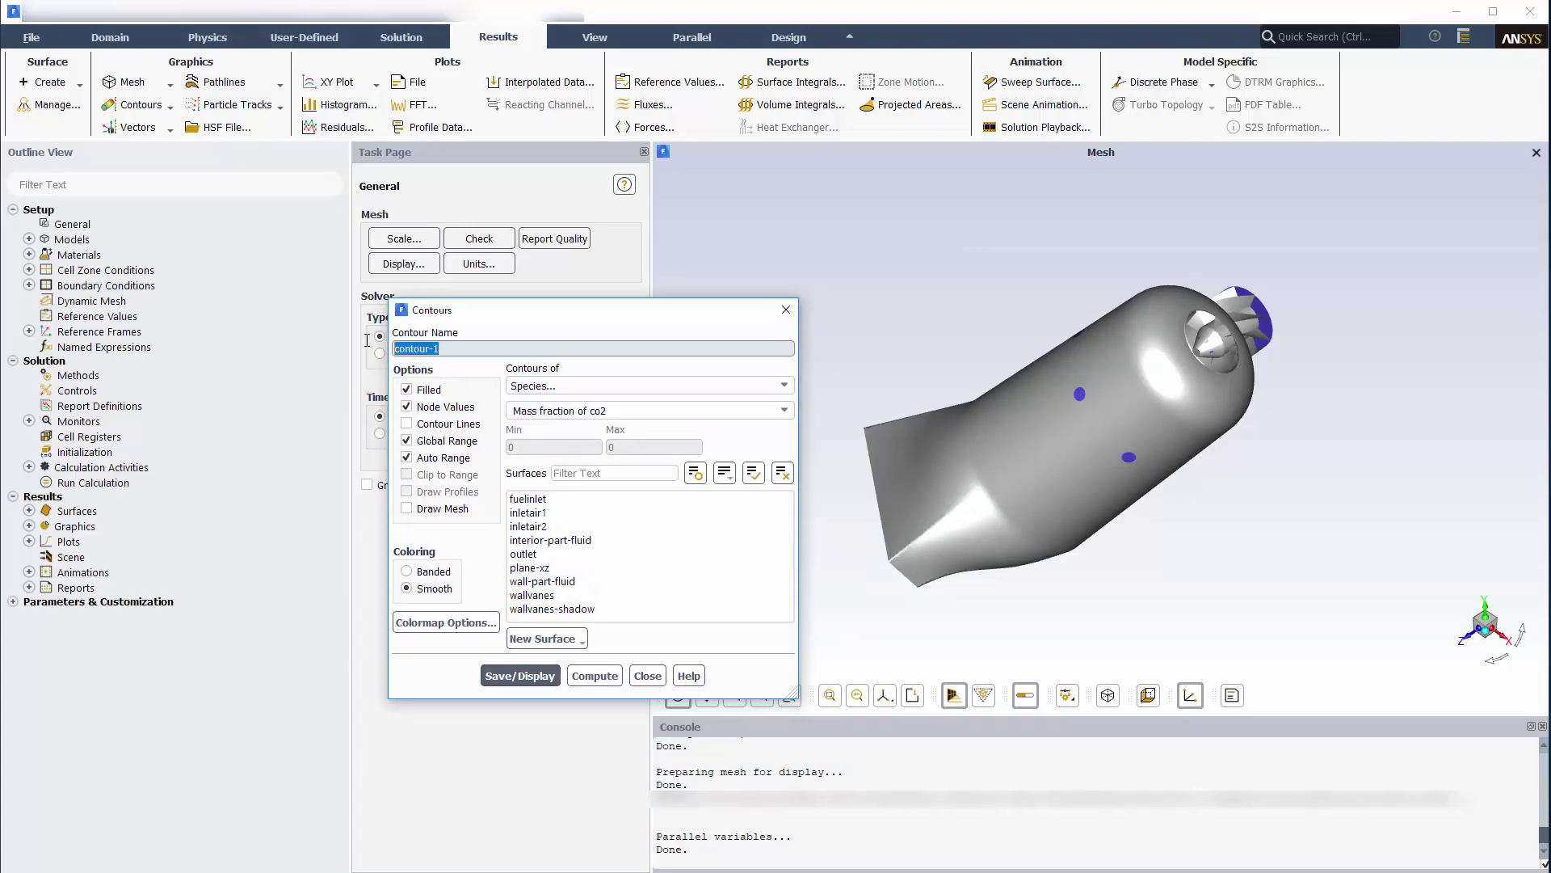
key("BackSpace")
type("co2-mass-fraction")
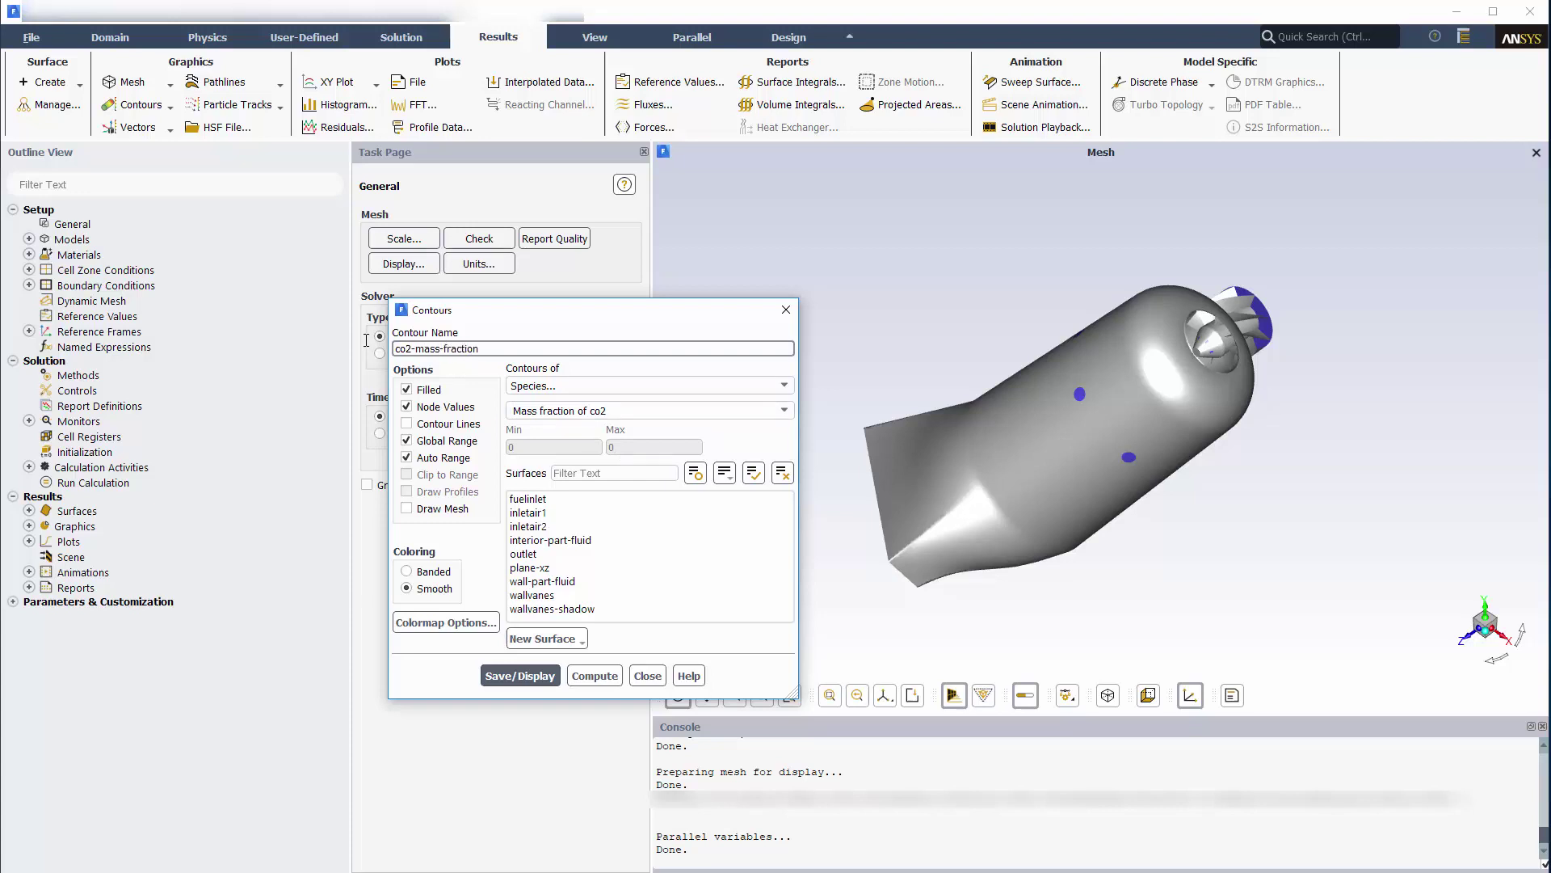
Enable Draw Mesh and display the mesh faces of the Wall surface group.
left_click(439, 509)
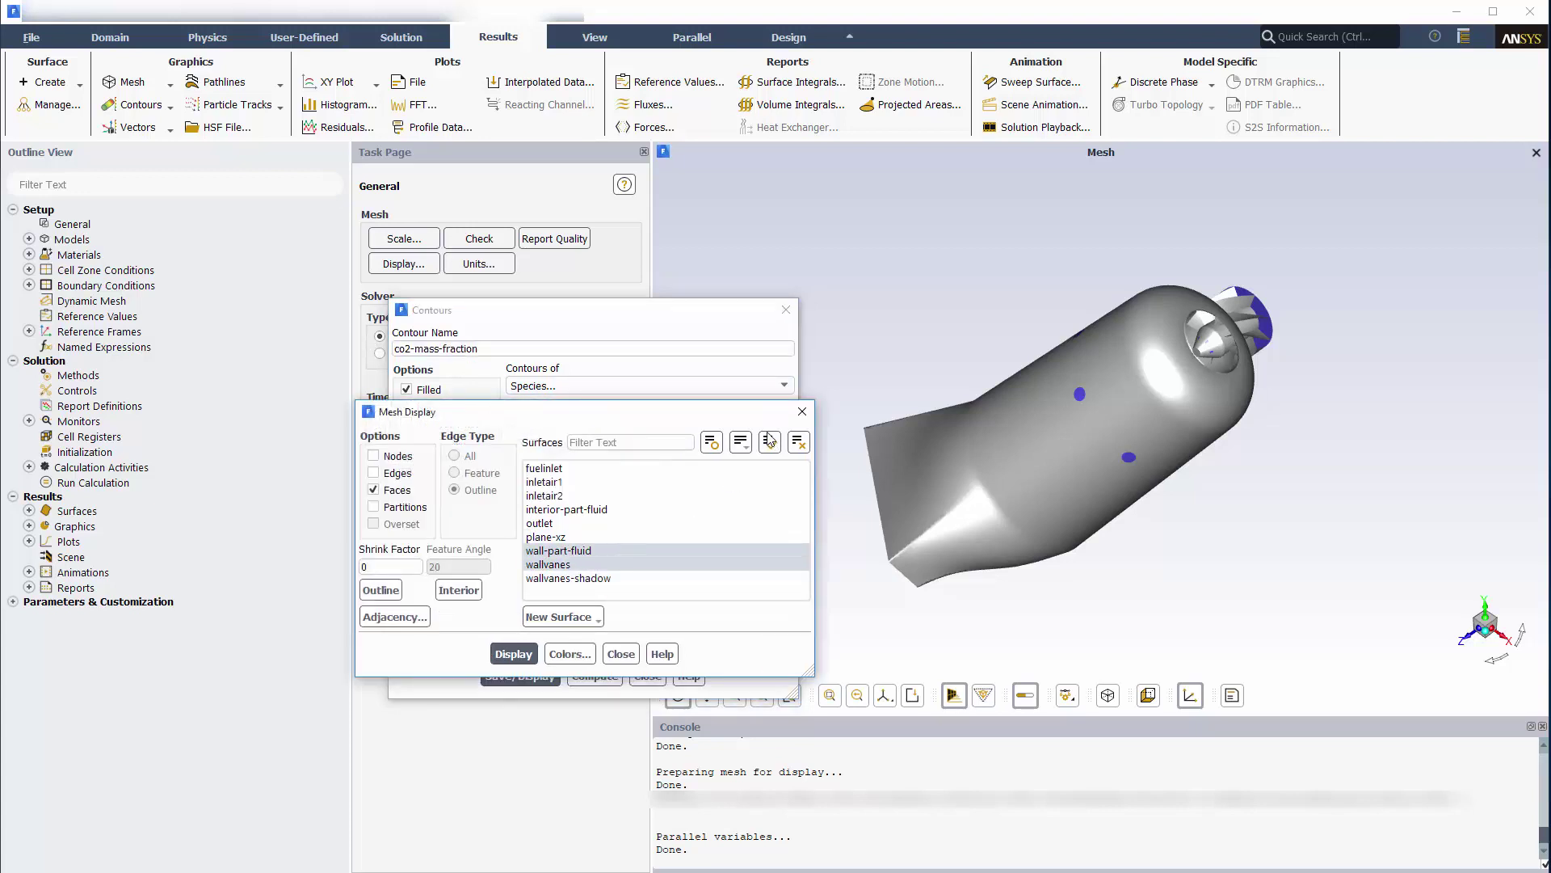
left_click(741, 444)
left_click(779, 521)
scroll(600, 564, "down", 2)
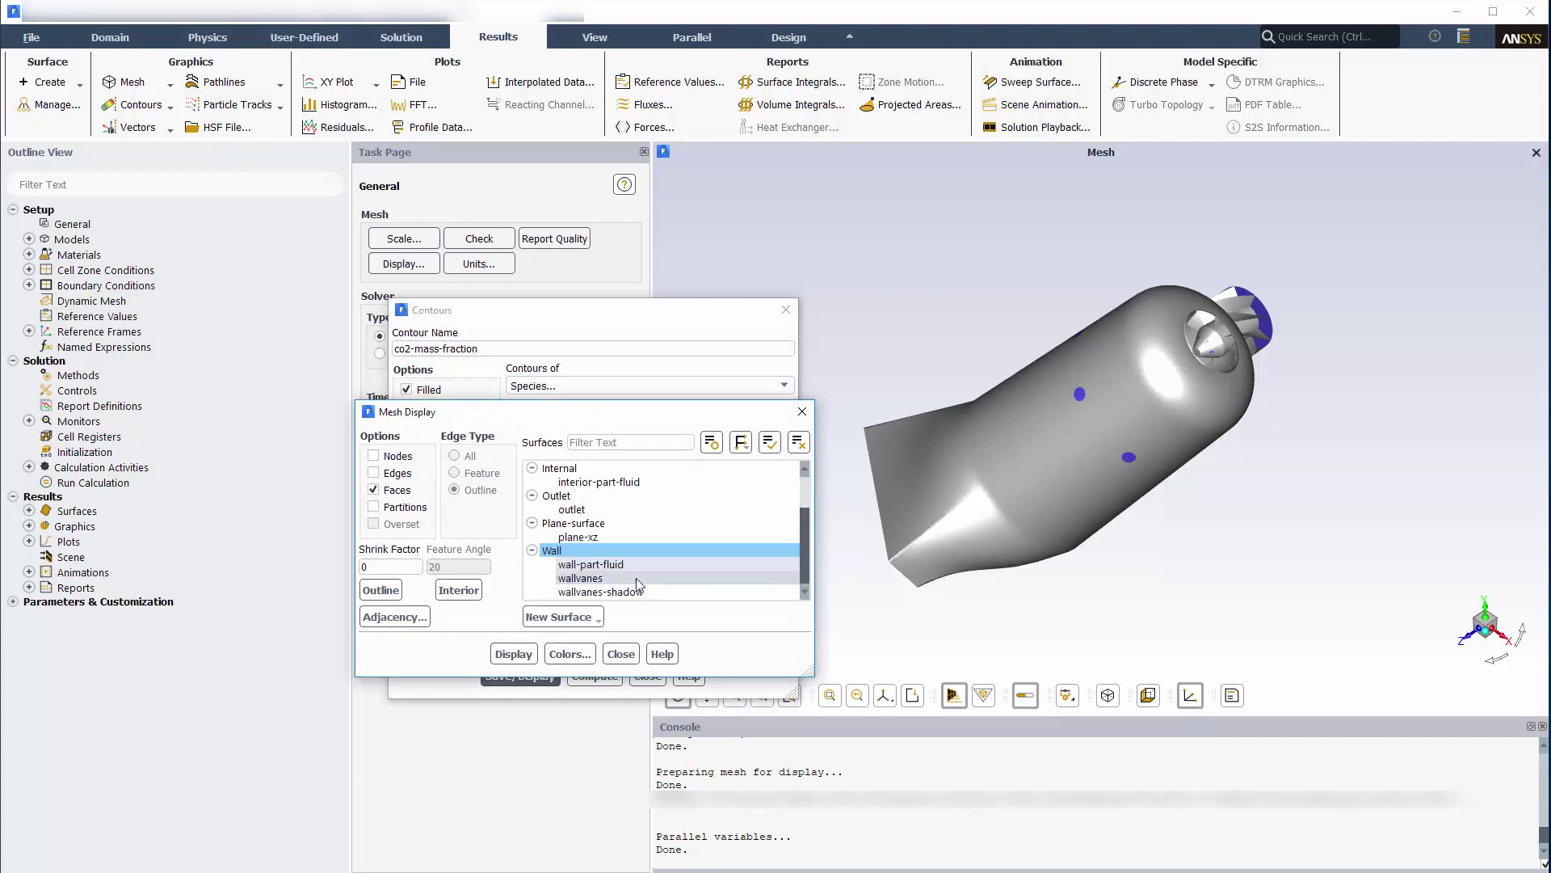
left_click(600, 556)
left_click(514, 653)
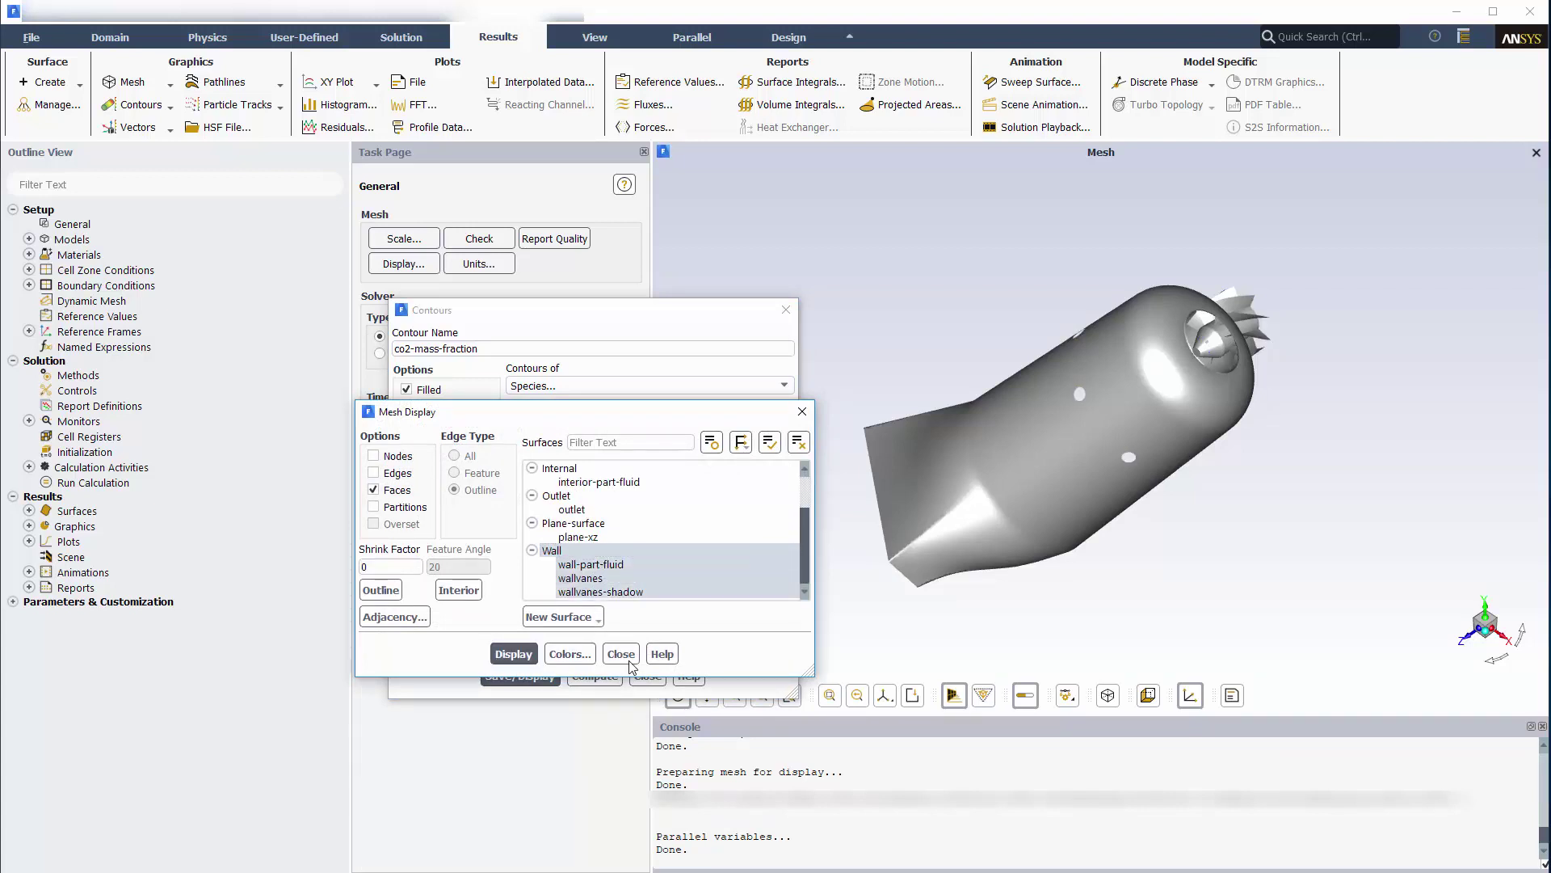
left_click(620, 653)
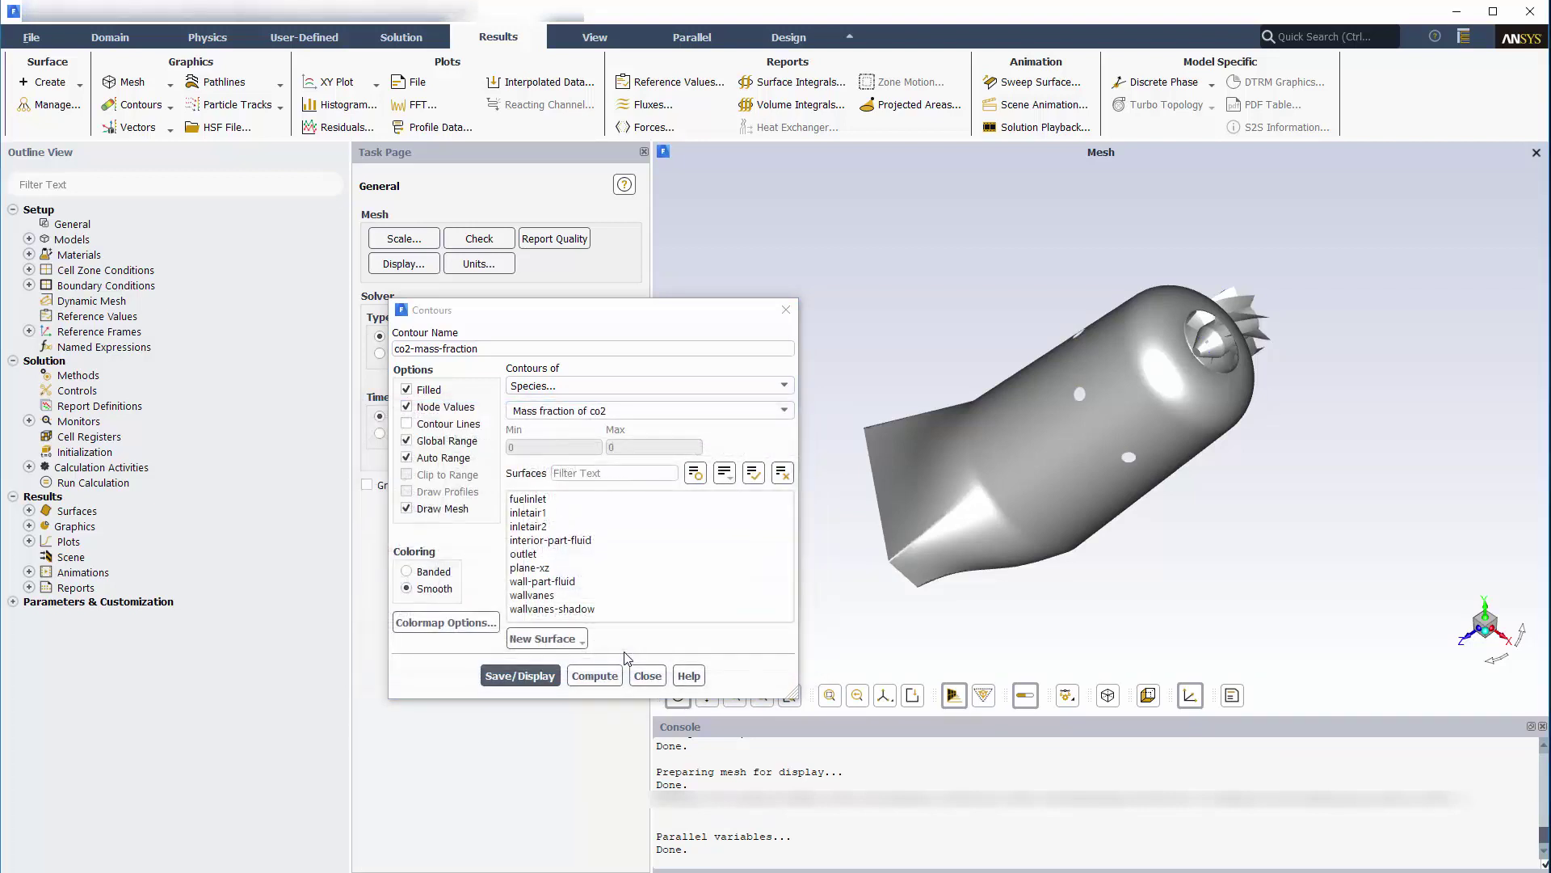
Display the co2-mass-fraction contour on plane-xz and orbit to view the cut.
left_click(548, 569)
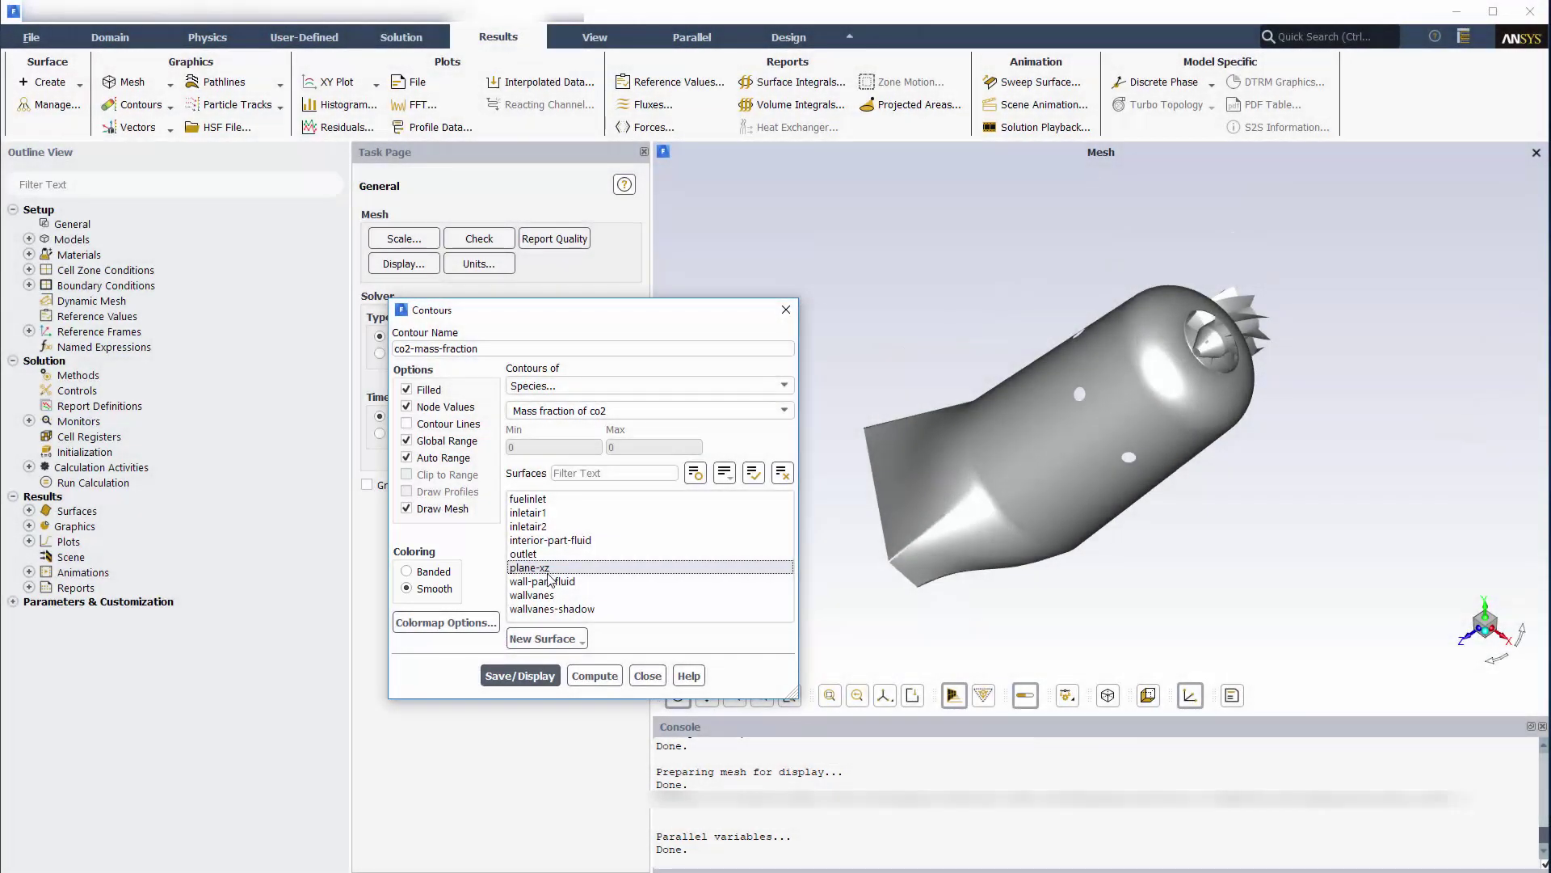
left_click(532, 679)
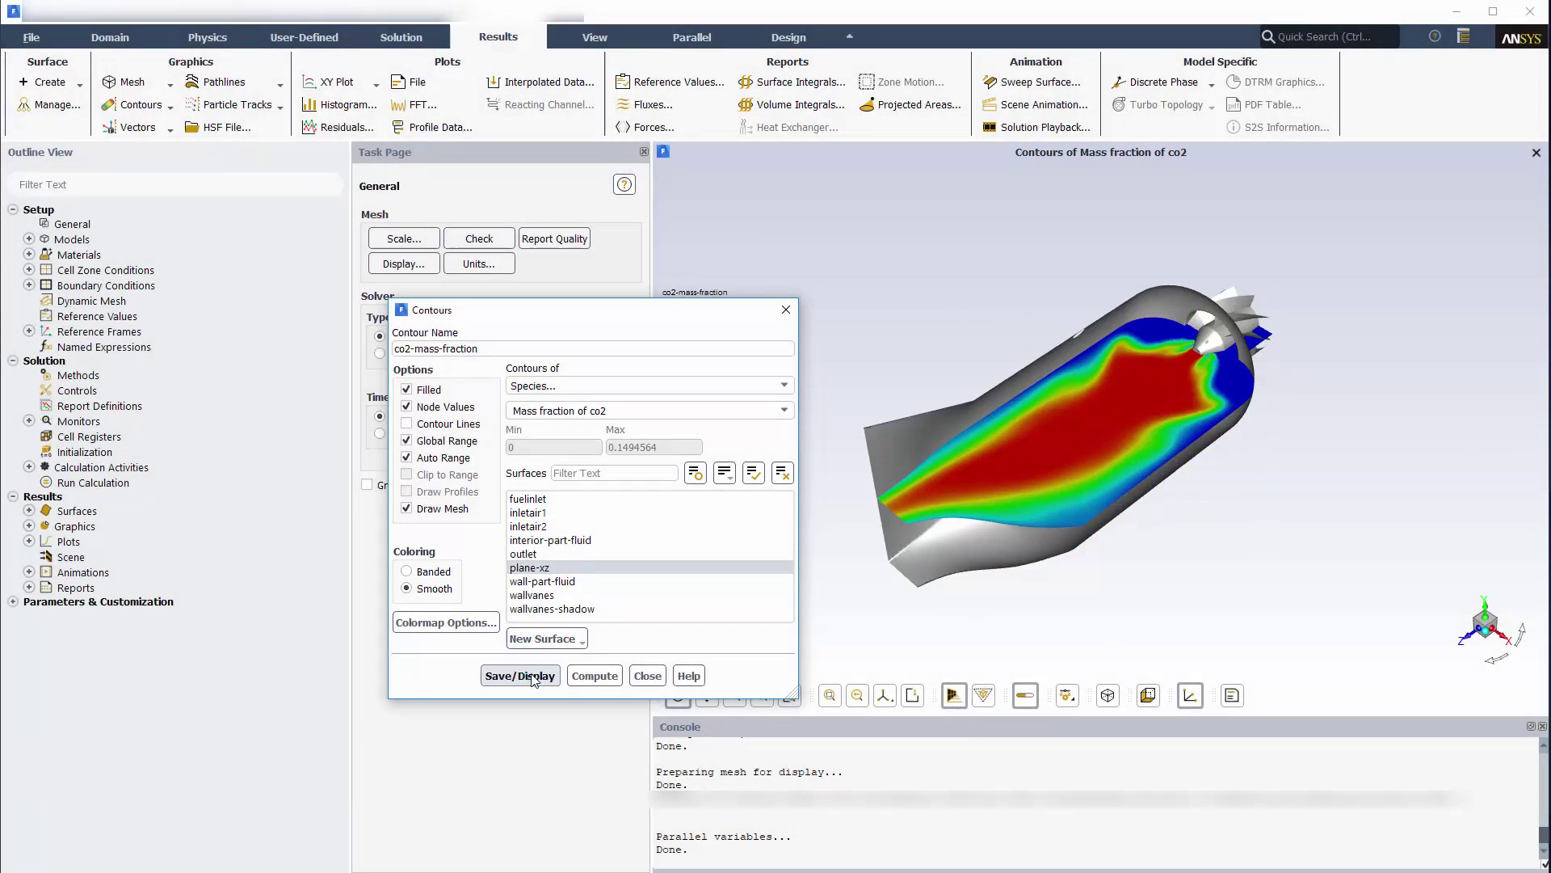
left_click(648, 676)
mouse_move(1085, 593)
left_mouse_down()
mouse_move(1158, 511)
mouse_move(1222, 599)
mouse_move(1101, 581)
left_mouse_up()
Apply light direction X=-0.2, Y=1, Z=0 and rotate the model to check shading.
left_click(594, 37)
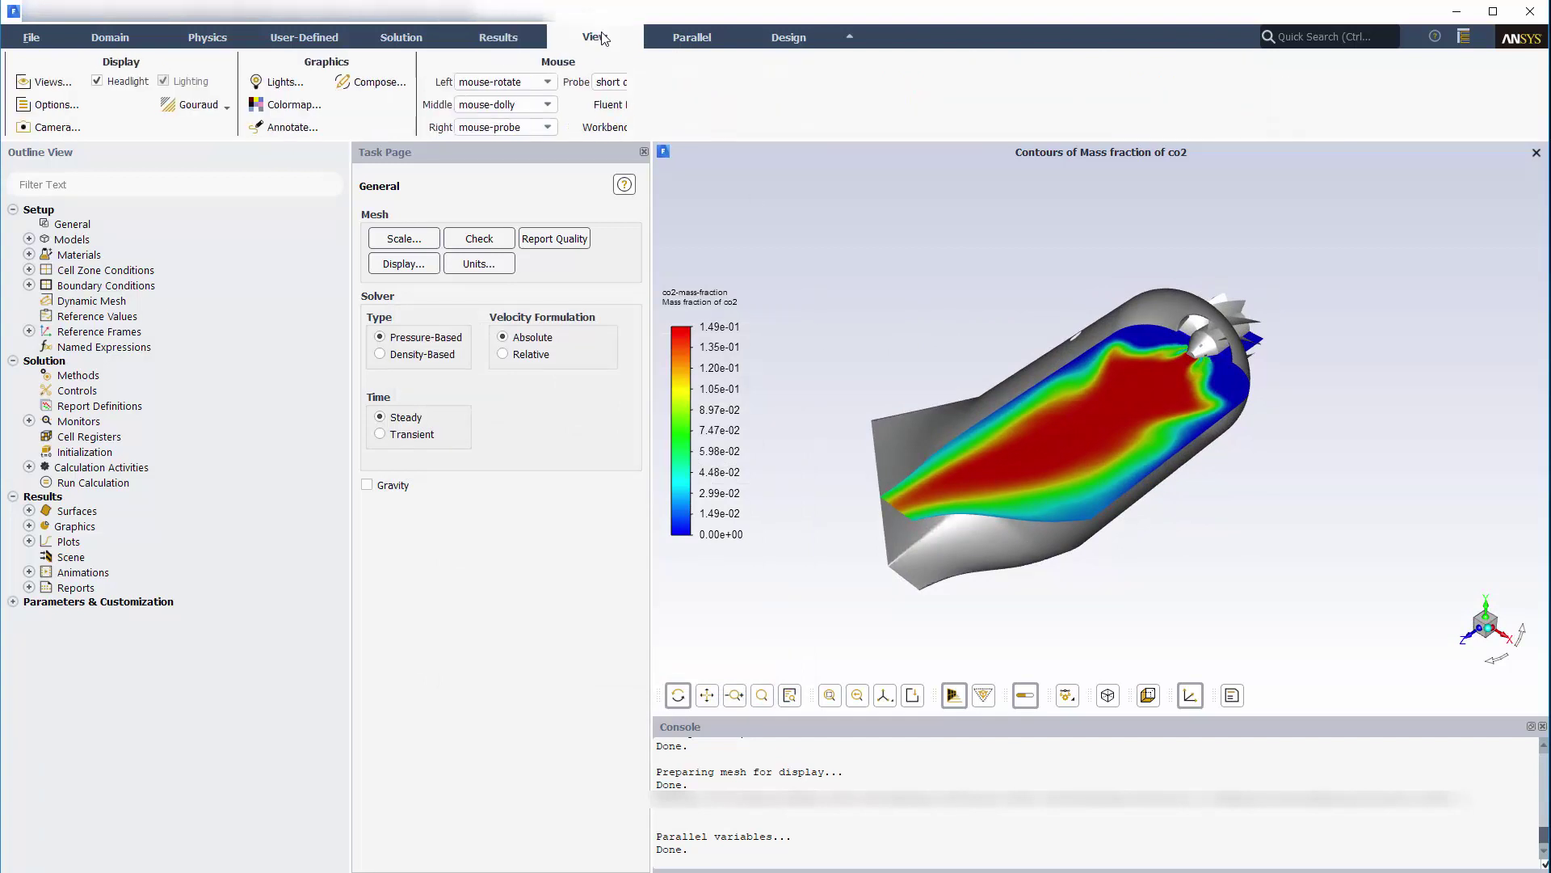
left_click(264, 77)
left_click_drag(476, 412, 467, 338)
double_click(401, 442)
type("-0.2")
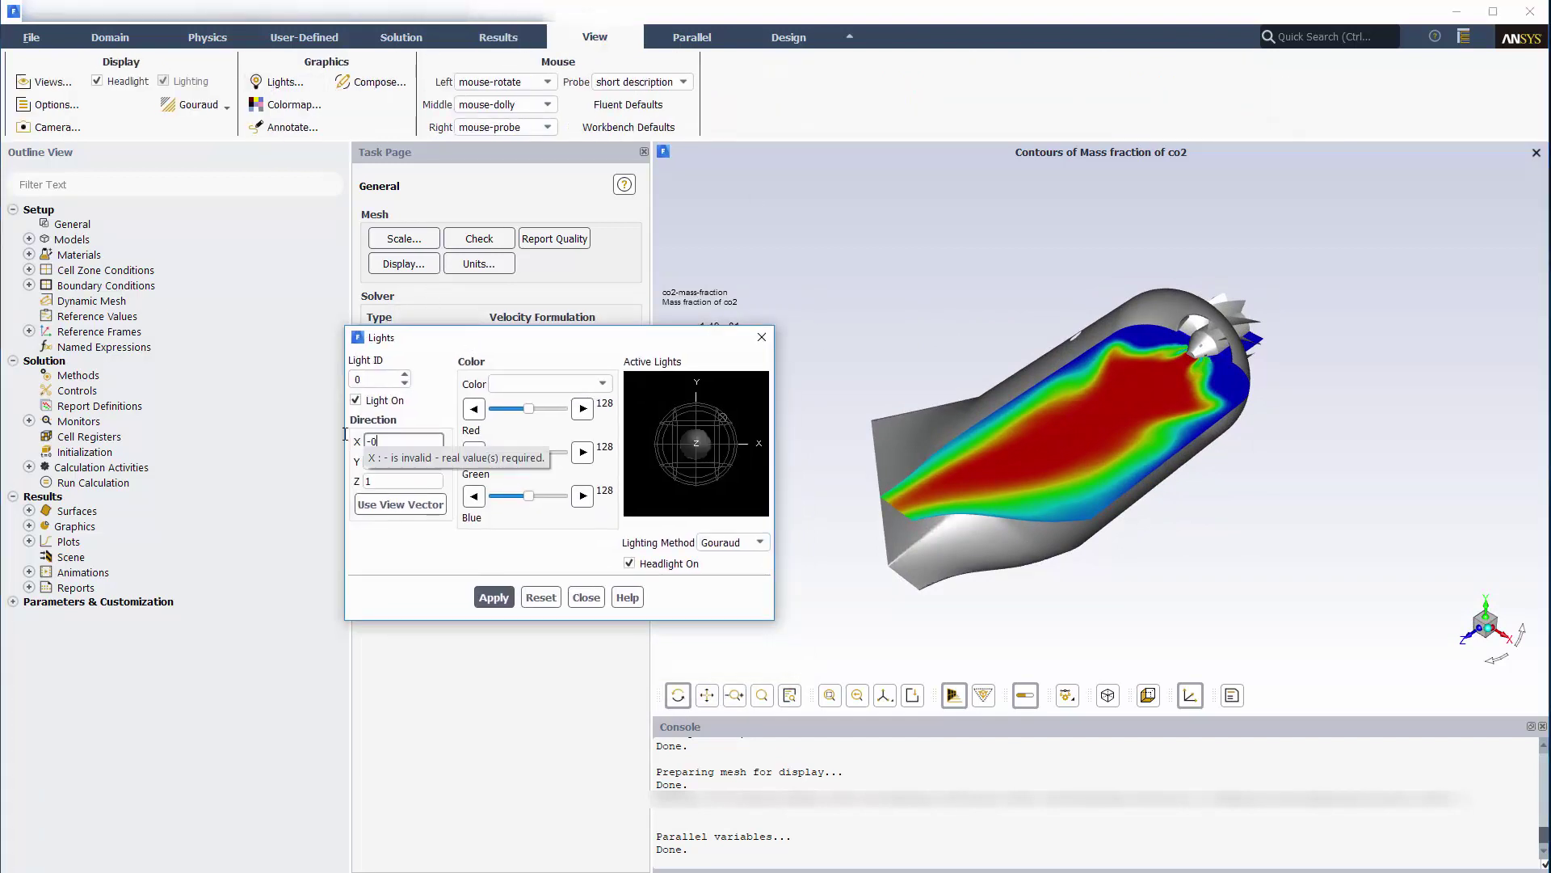
left_click(392, 462)
key("Tab")
type("0")
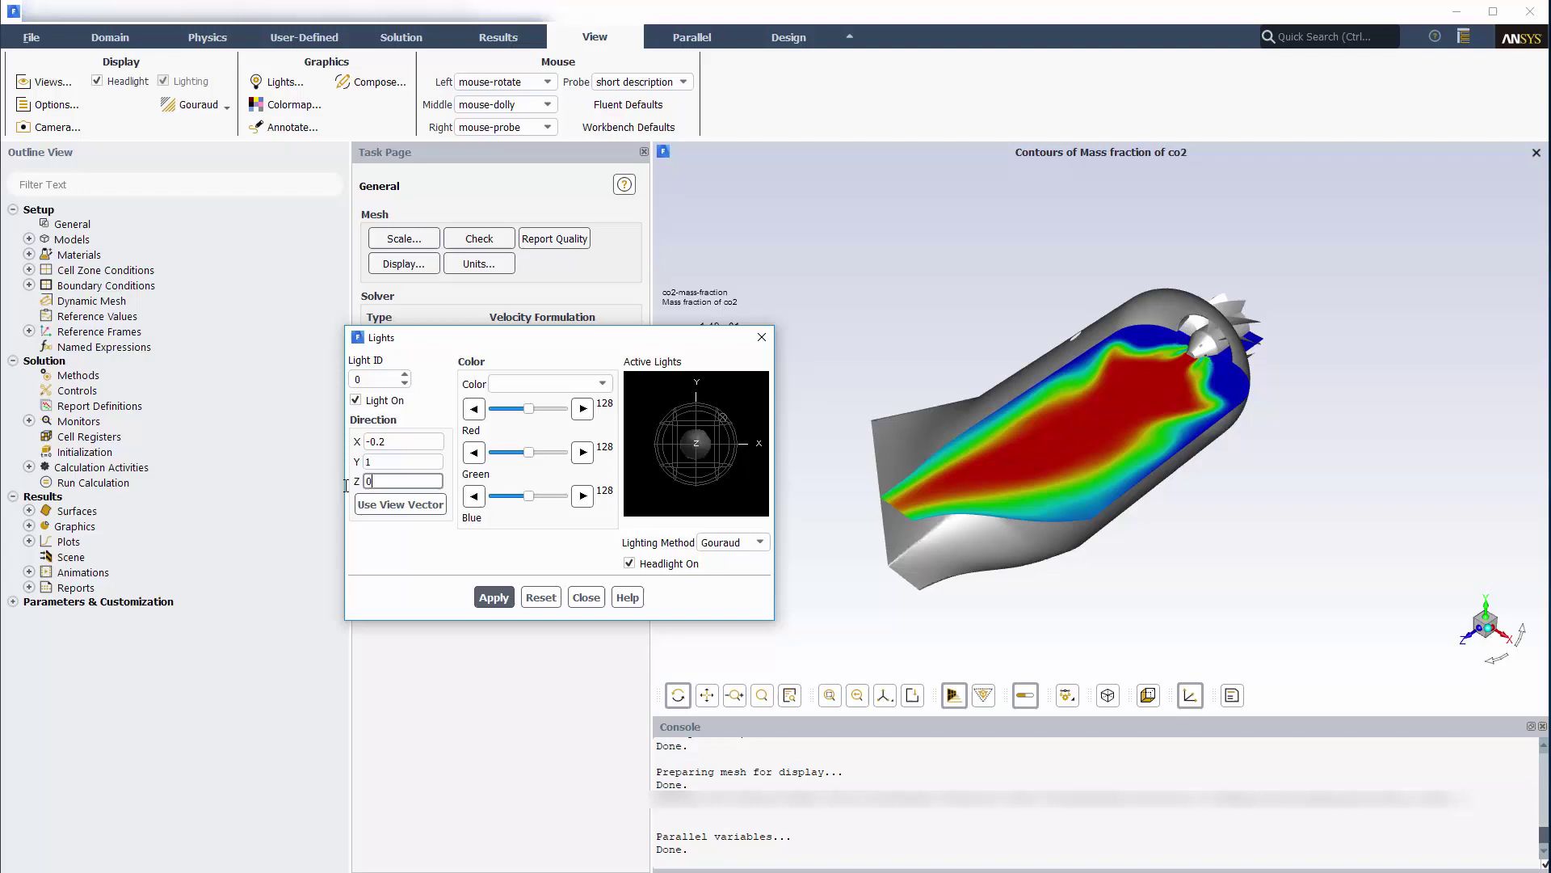
left_click(494, 596)
left_click(586, 598)
mouse_move(966, 451)
left_mouse_down()
mouse_move(955, 530)
mouse_move(949, 410)
mouse_move(940, 439)
left_mouse_up()
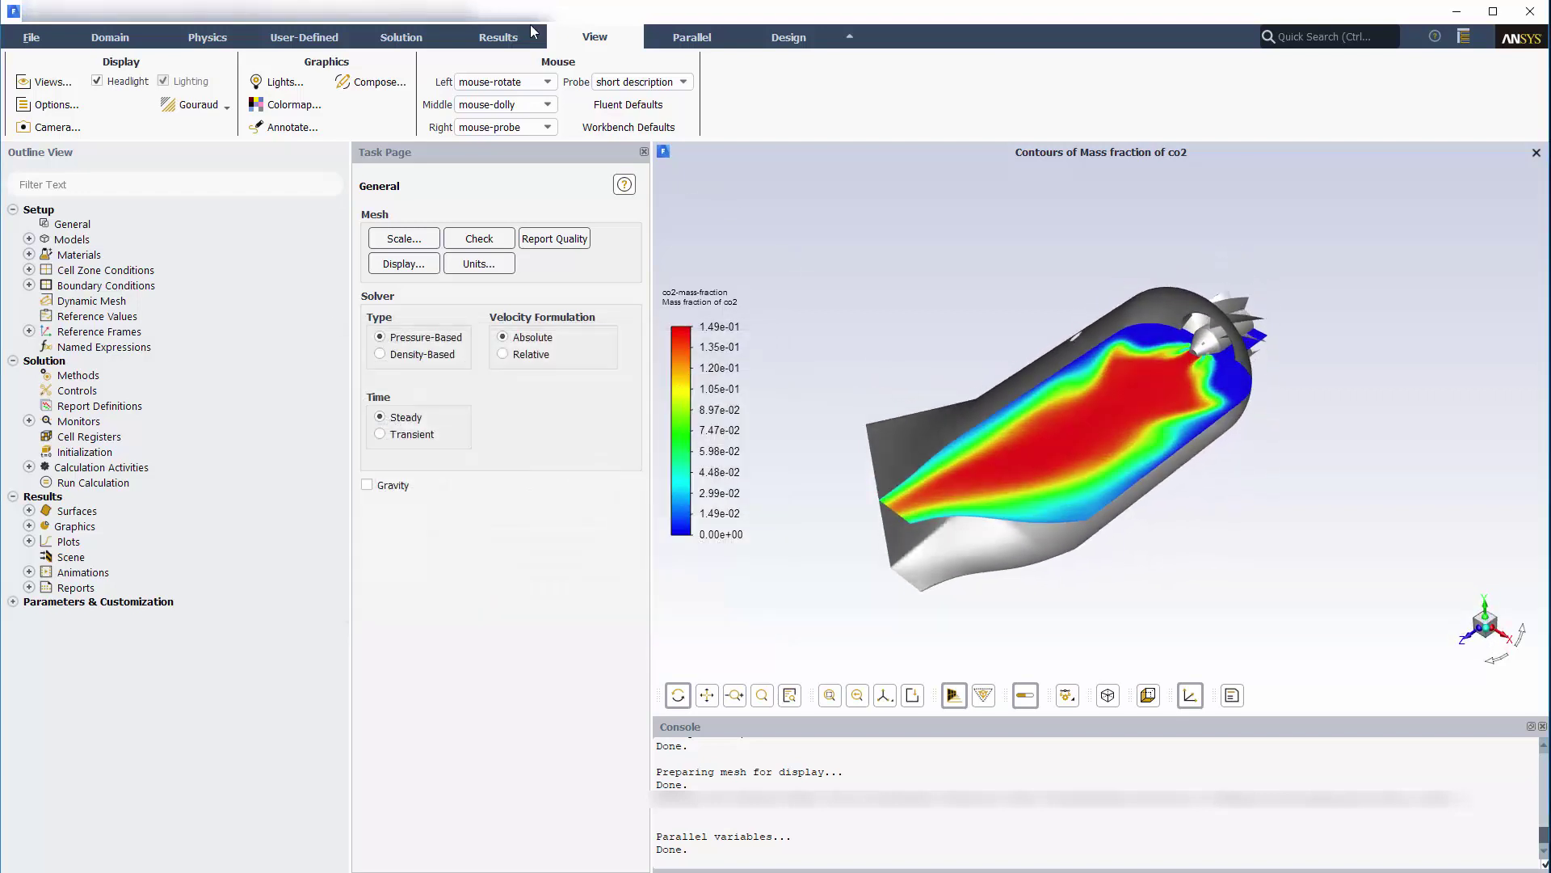
left_click(498, 37)
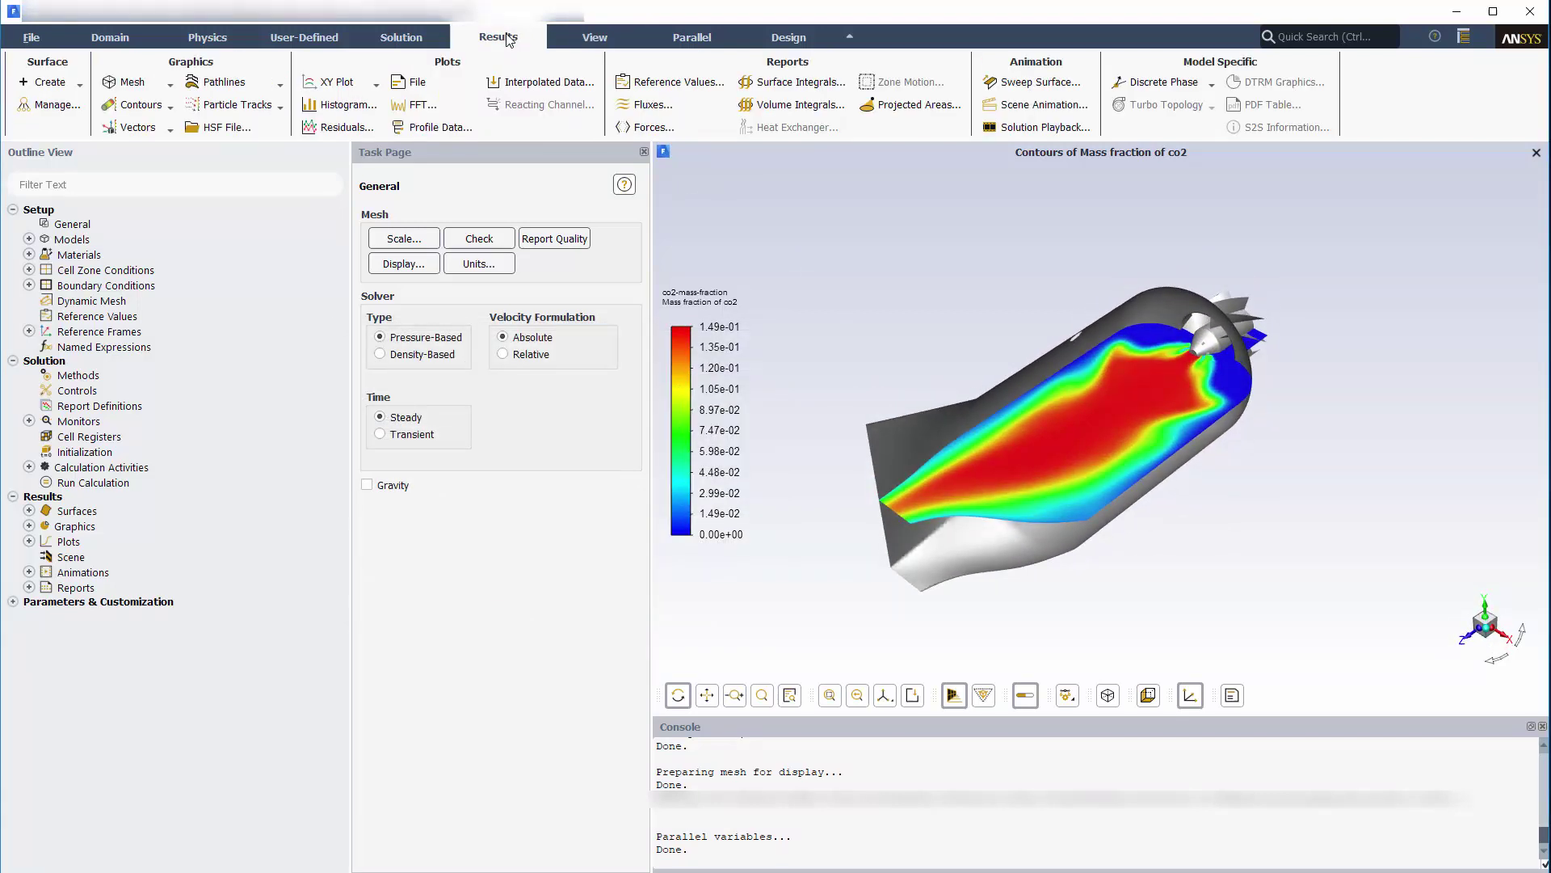
Start a new static temperature contour on all Wall surfaces.
left_click(146, 106)
left_click(132, 146)
left_click(559, 384)
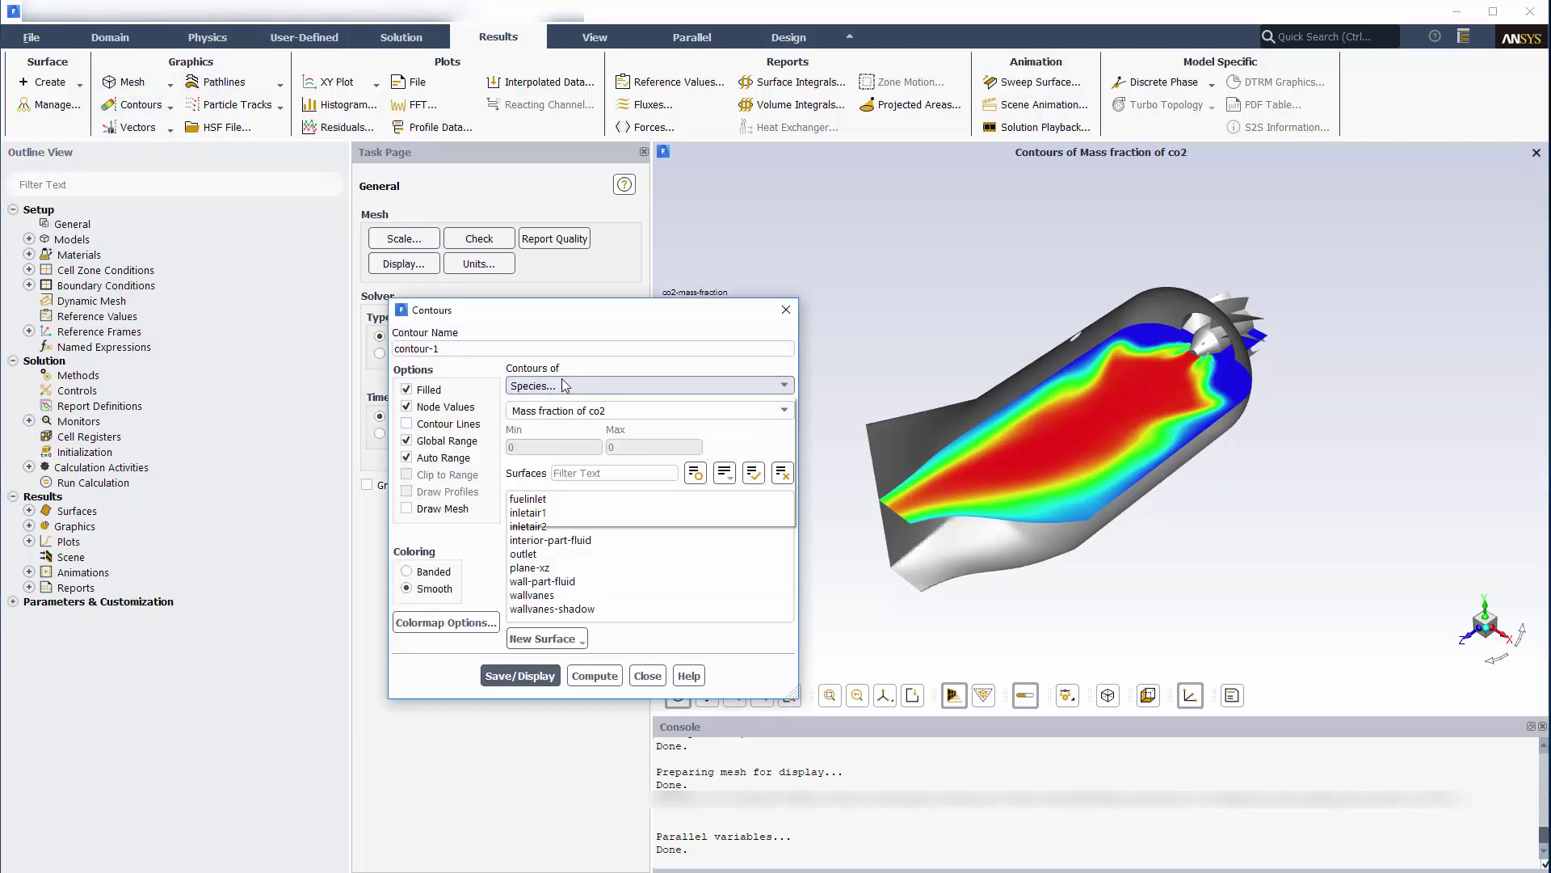
left_click(595, 446)
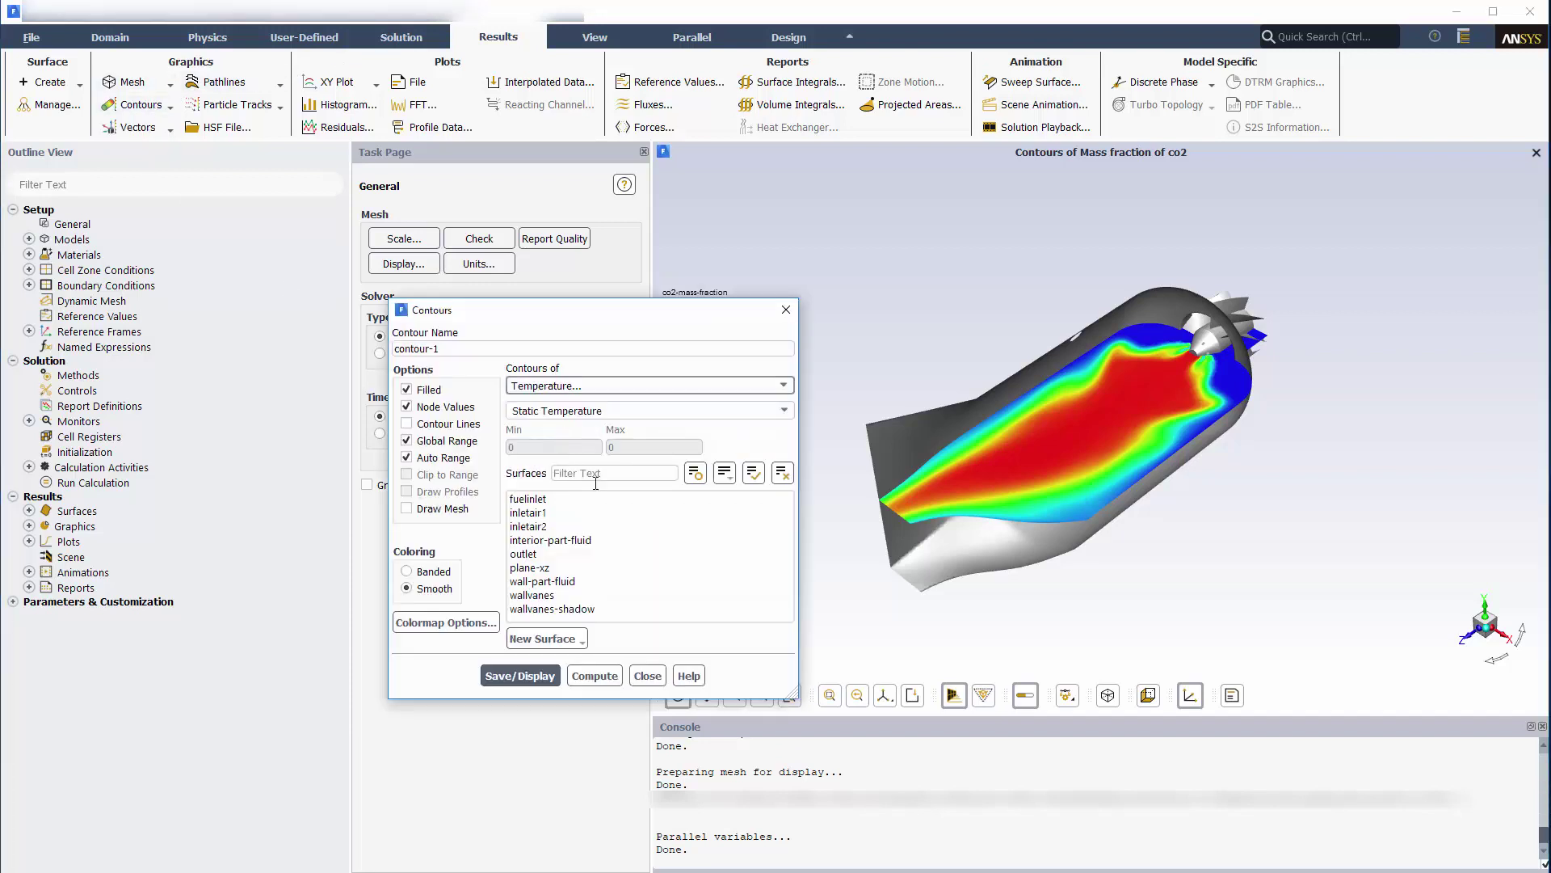
left_click(725, 472)
scroll(562, 573, "down", 3)
left_click(535, 567)
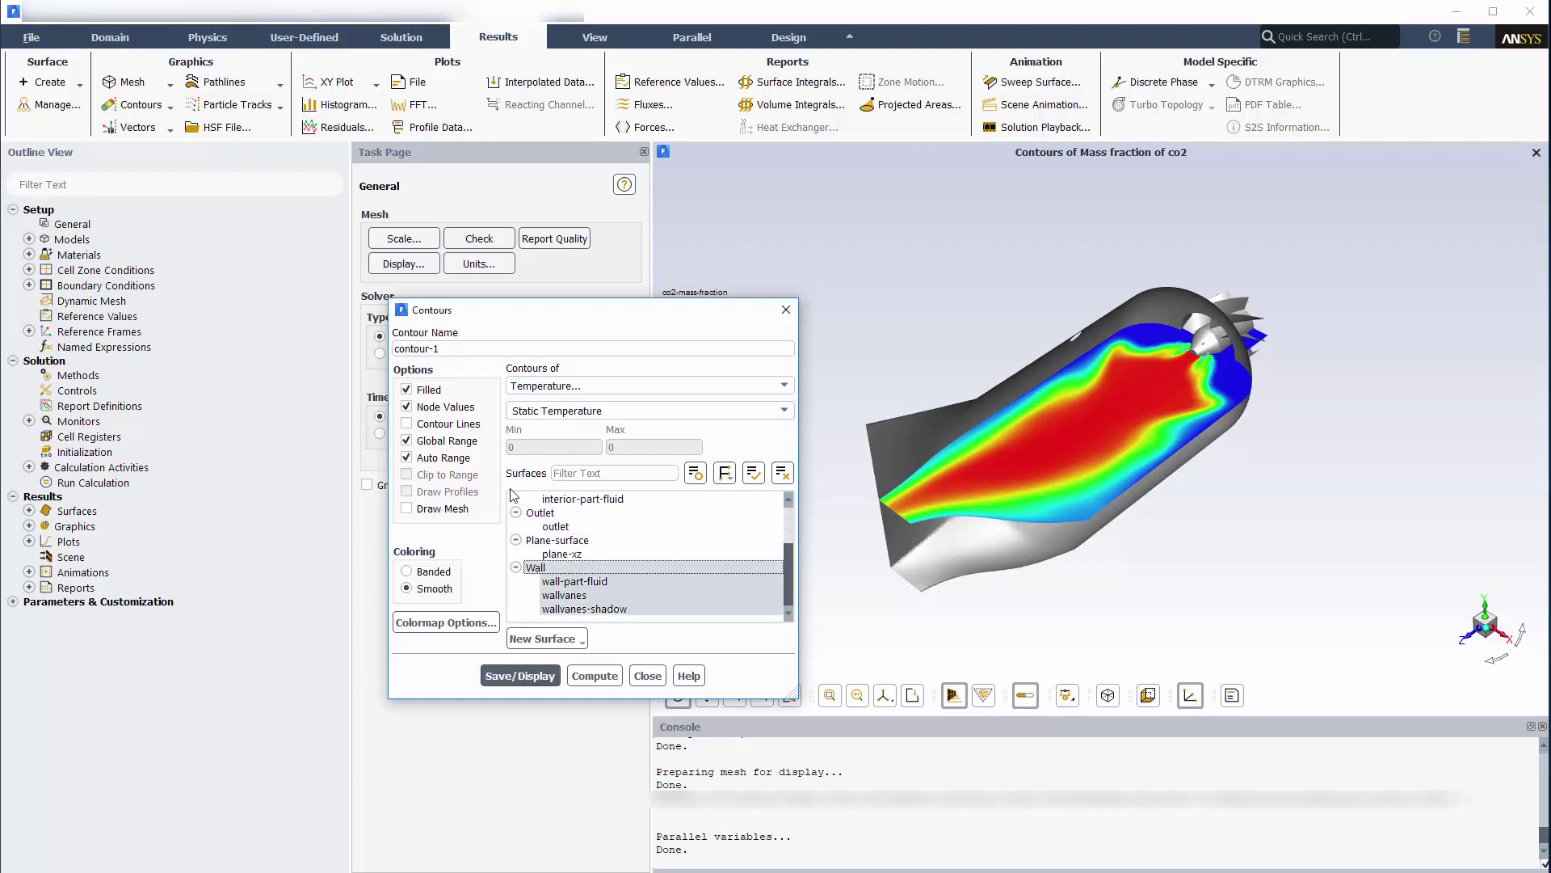
Fix the range at 300–1500 K without clipping, name it surface-temperature, and display it.
left_click(442, 457)
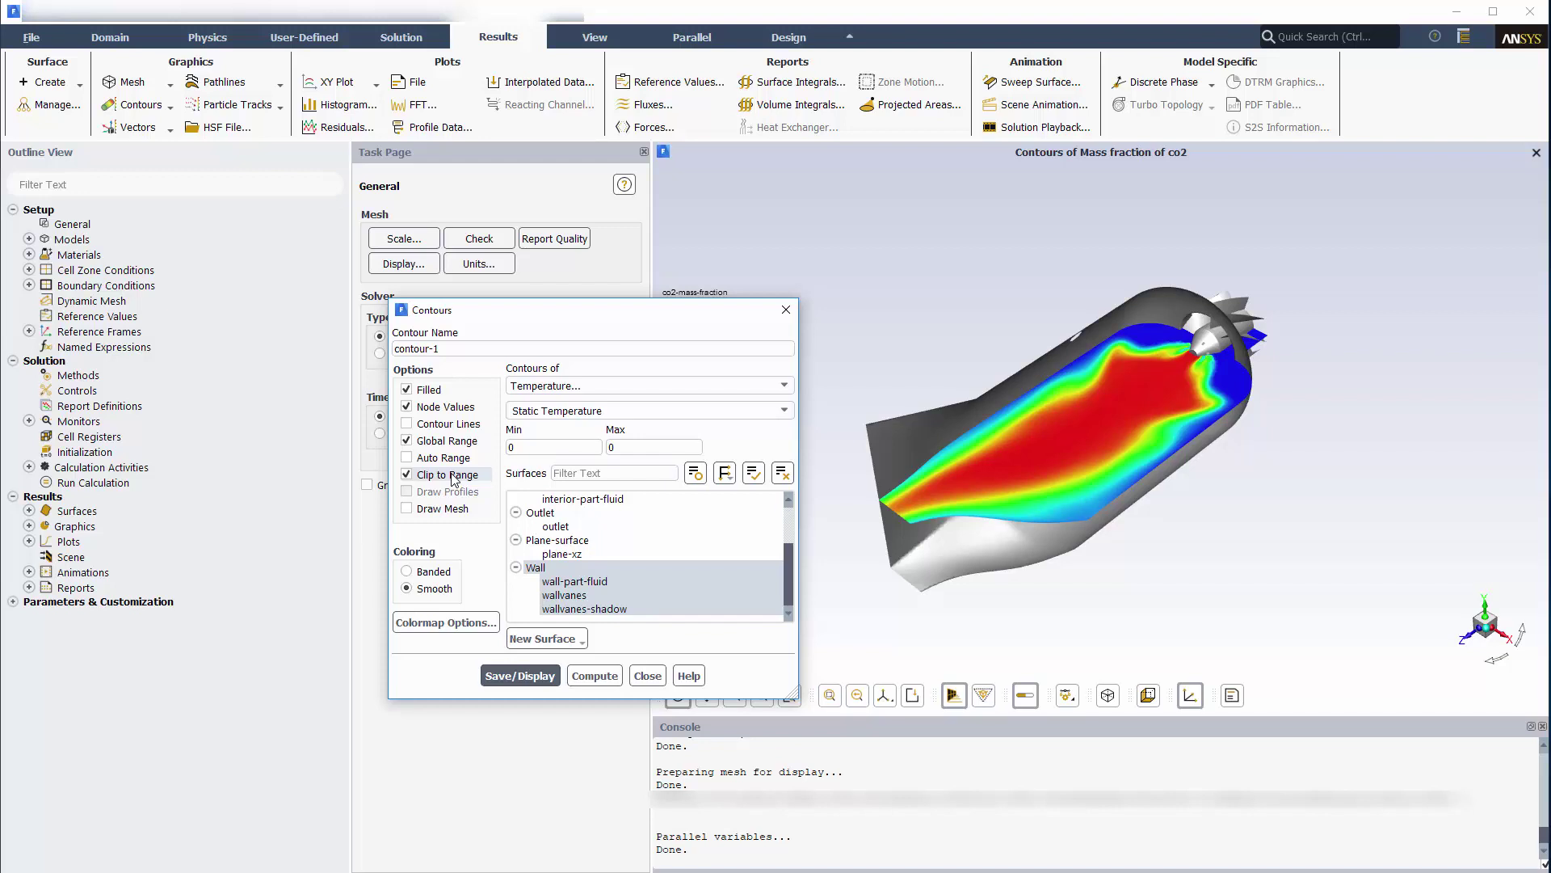
left_click(407, 474)
double_click(511, 447)
type("300")
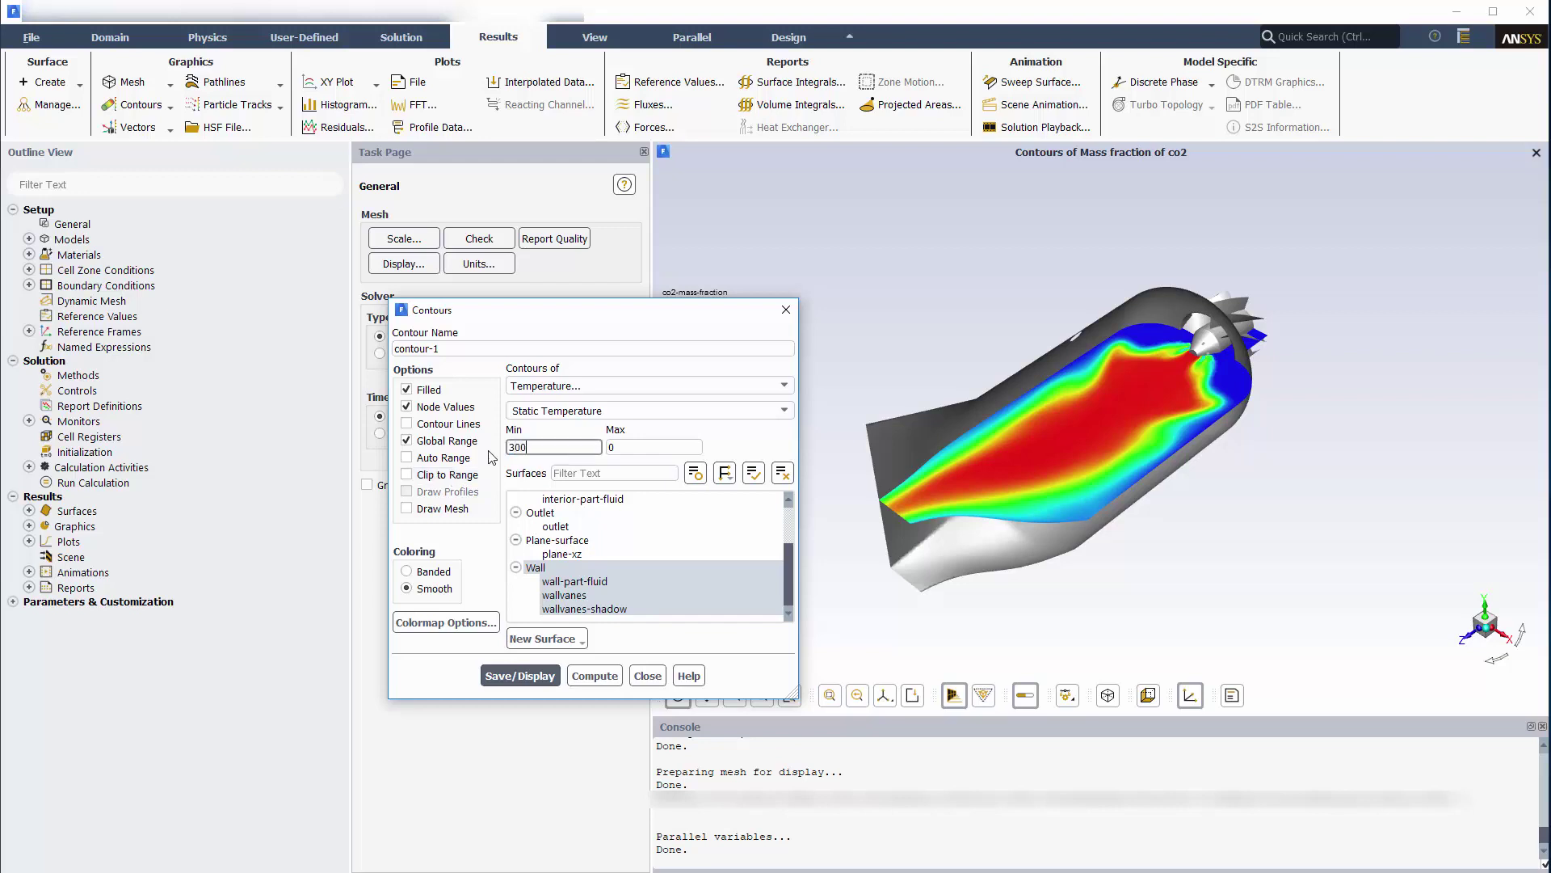
key("Tab")
type("0")
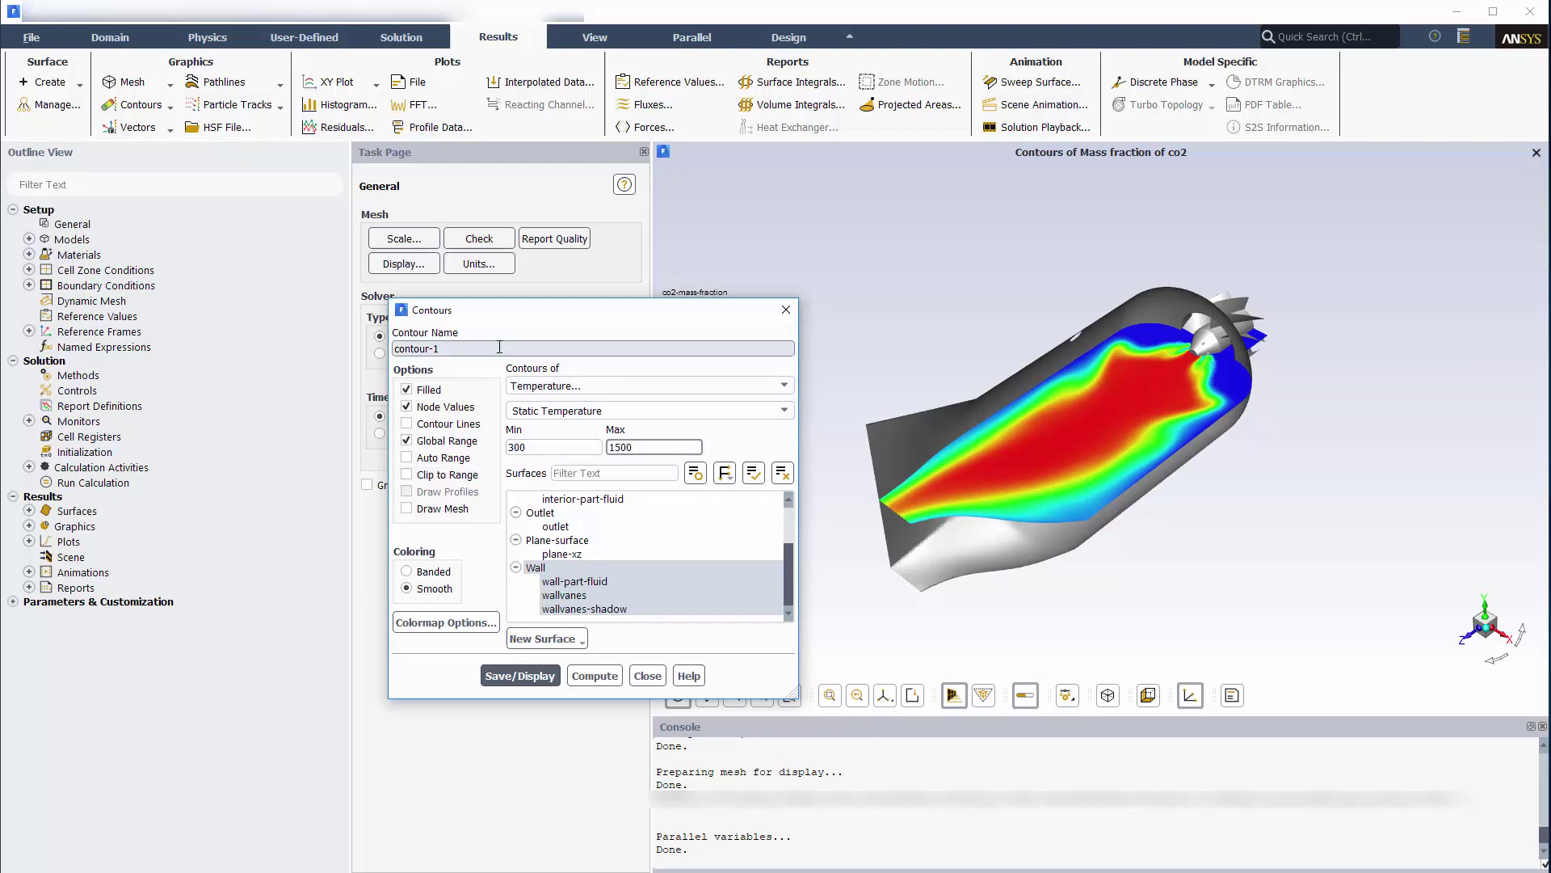
triple_click(418, 348)
type("surface-temperature")
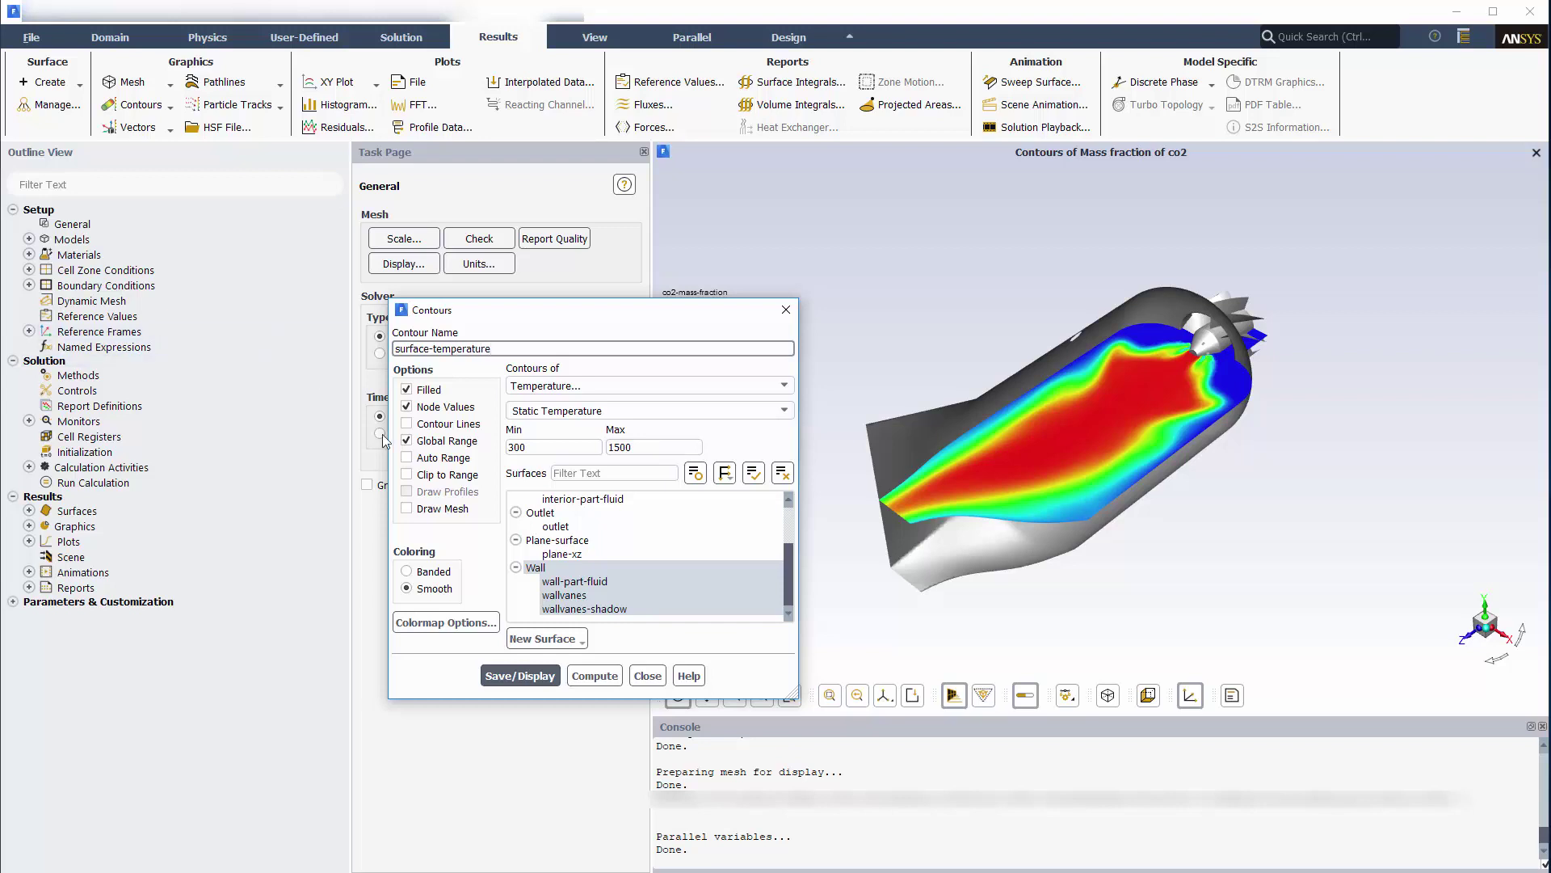
left_click(520, 675)
left_click_drag(717, 655, 984, 527)
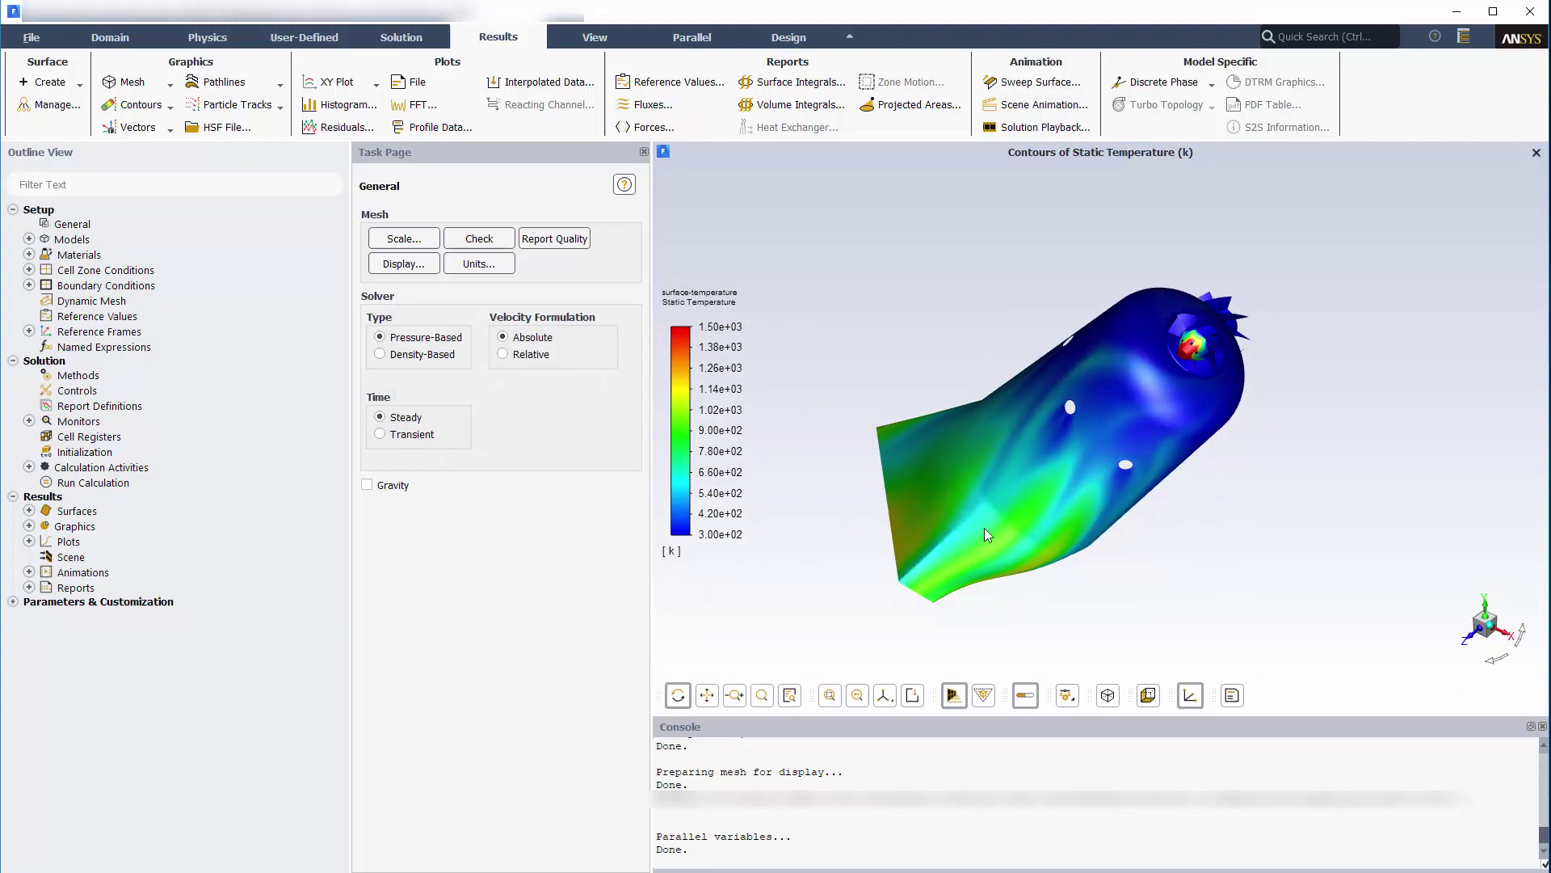
Compute the mass-weighted average ch4 mass fraction on outlet, about 0.0001007.
left_click(810, 84)
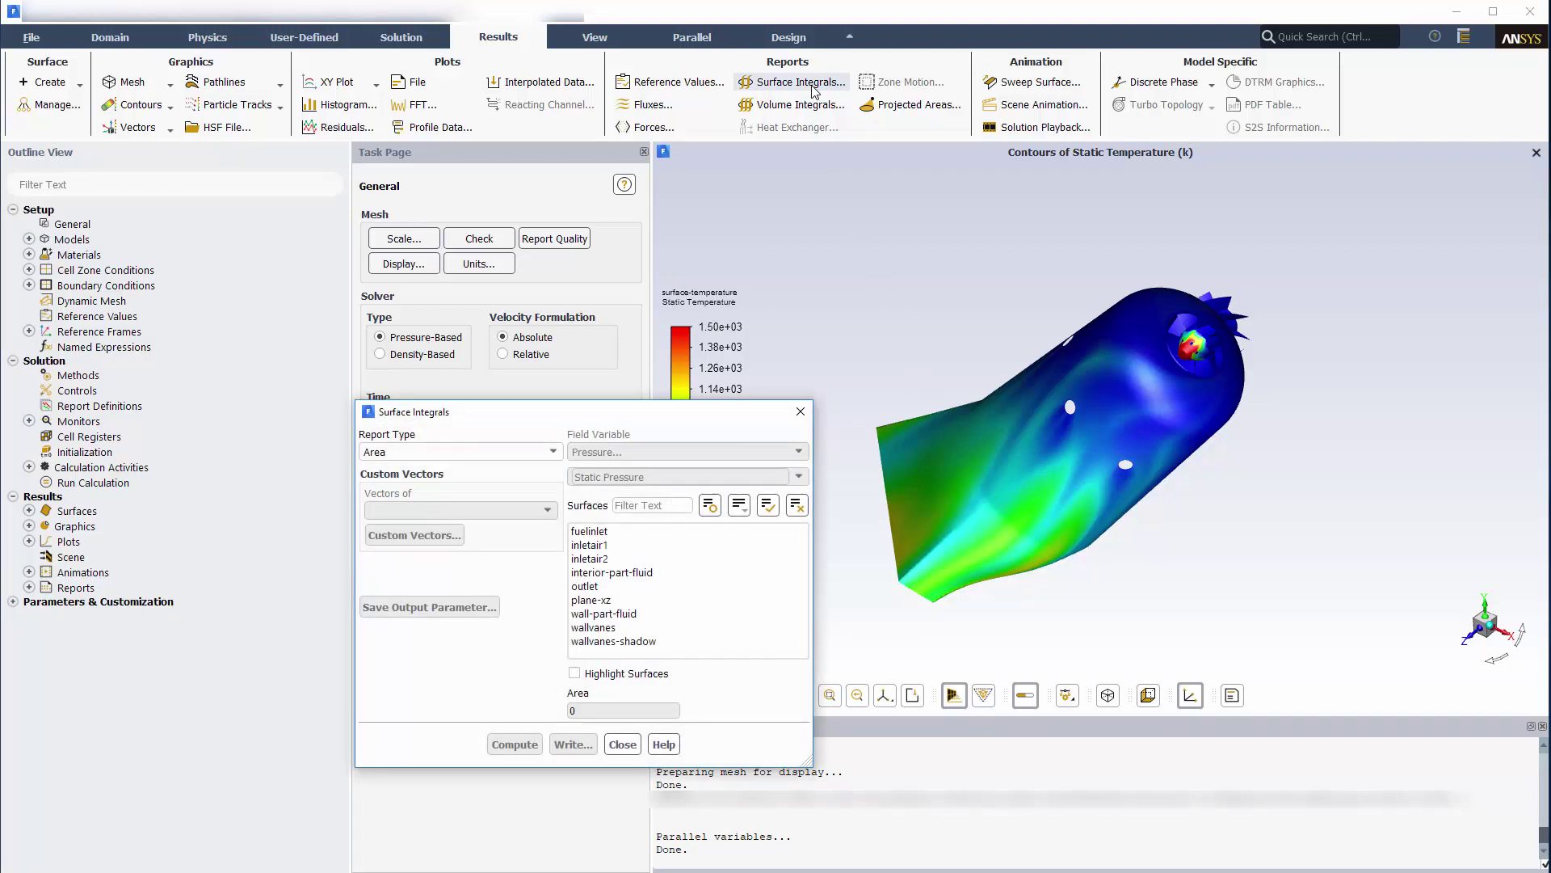
left_click_drag(602, 410, 622, 307)
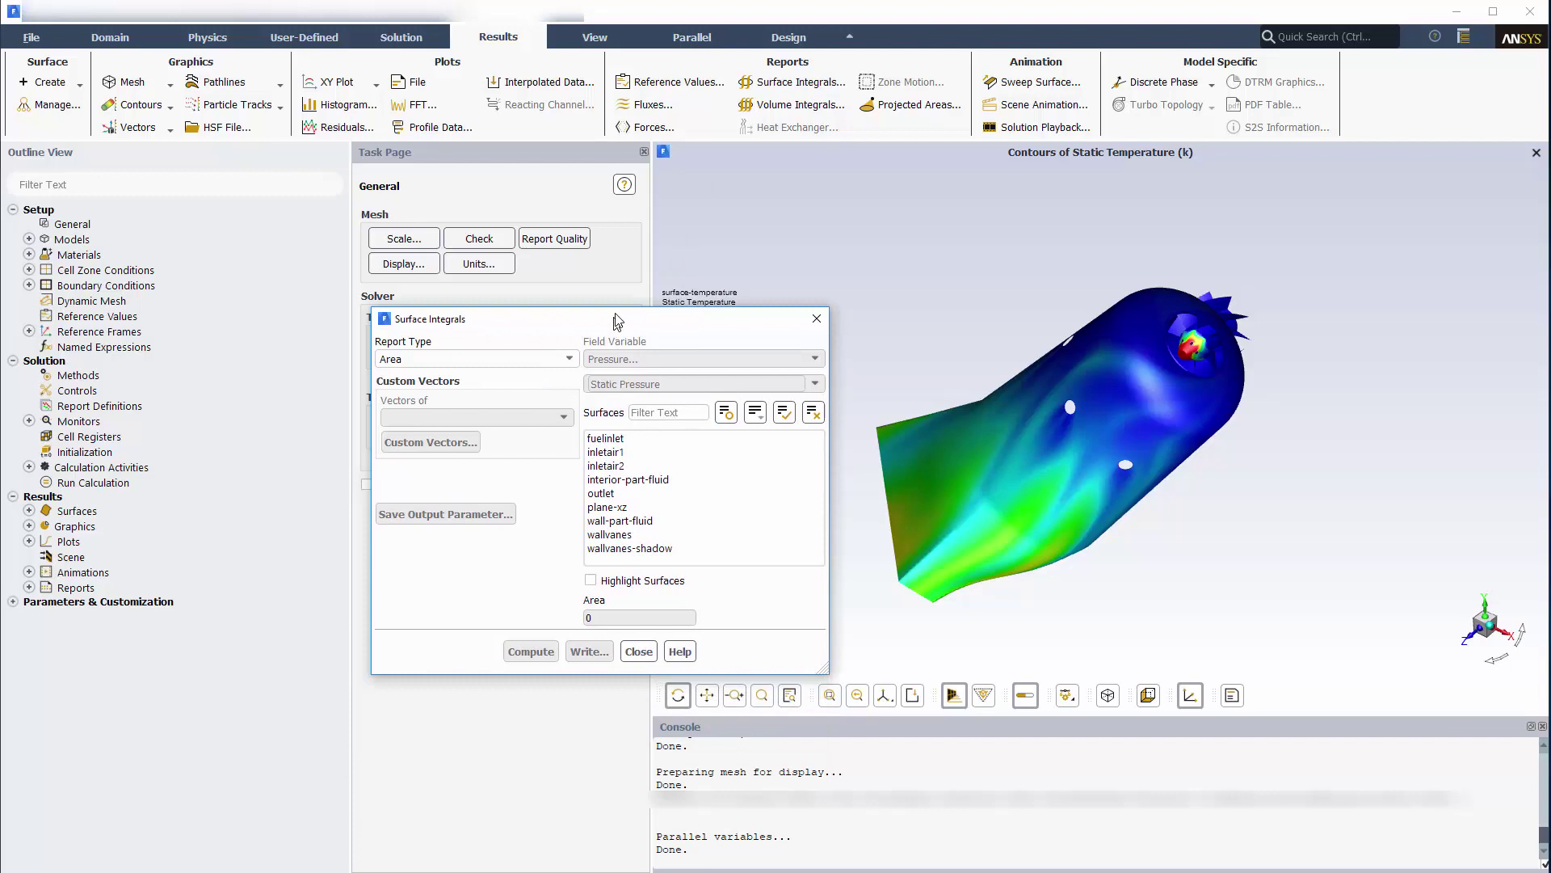
left_click(537, 353)
scroll(513, 408, "down", 2)
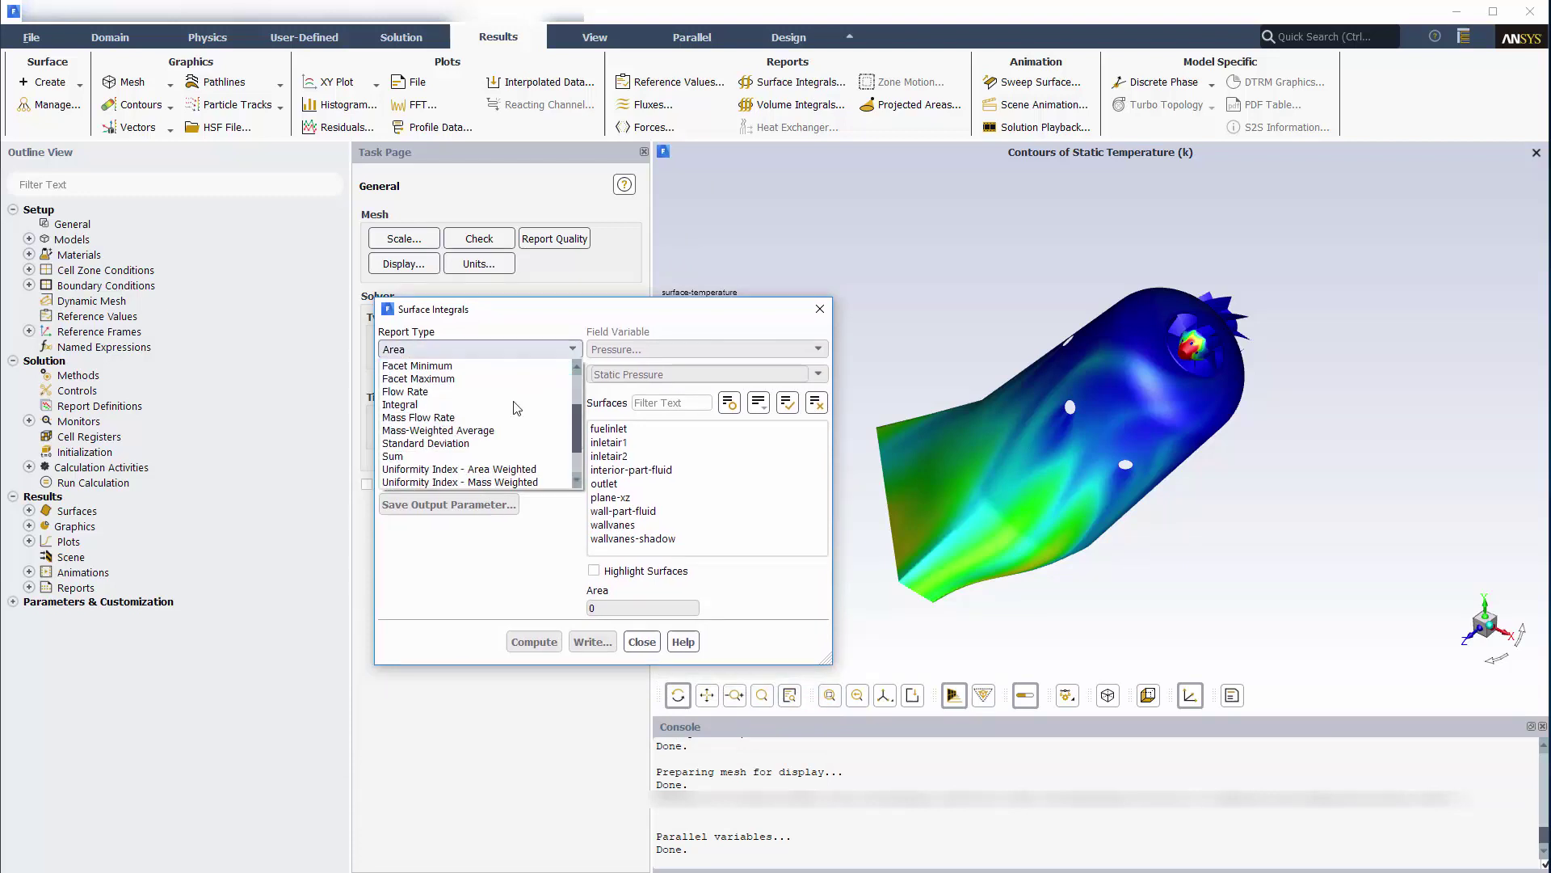
left_click(437, 431)
left_click(681, 349)
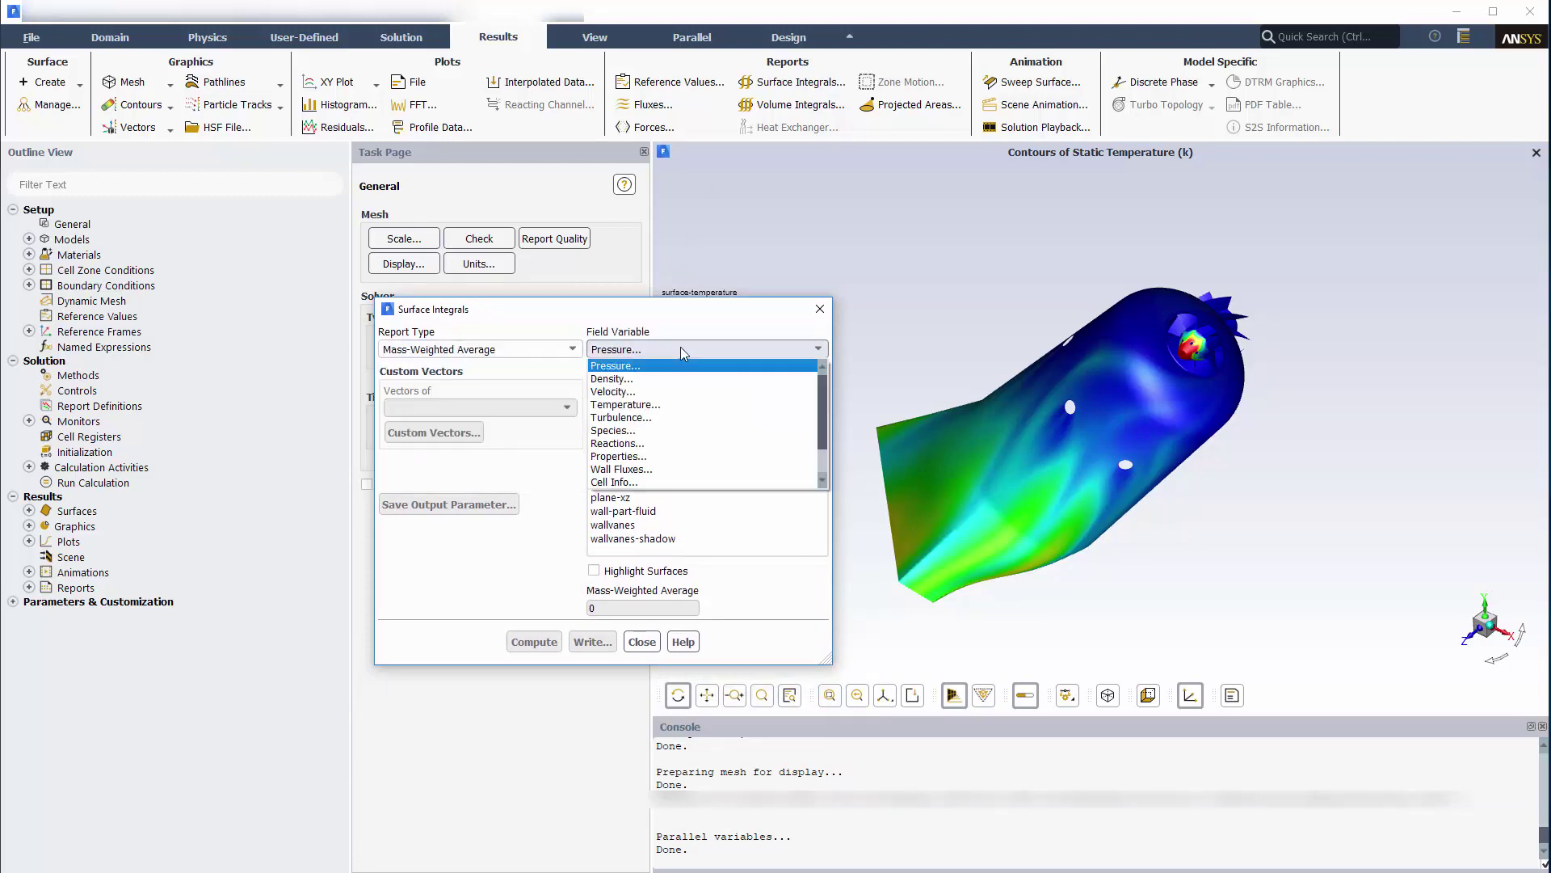
left_click(634, 434)
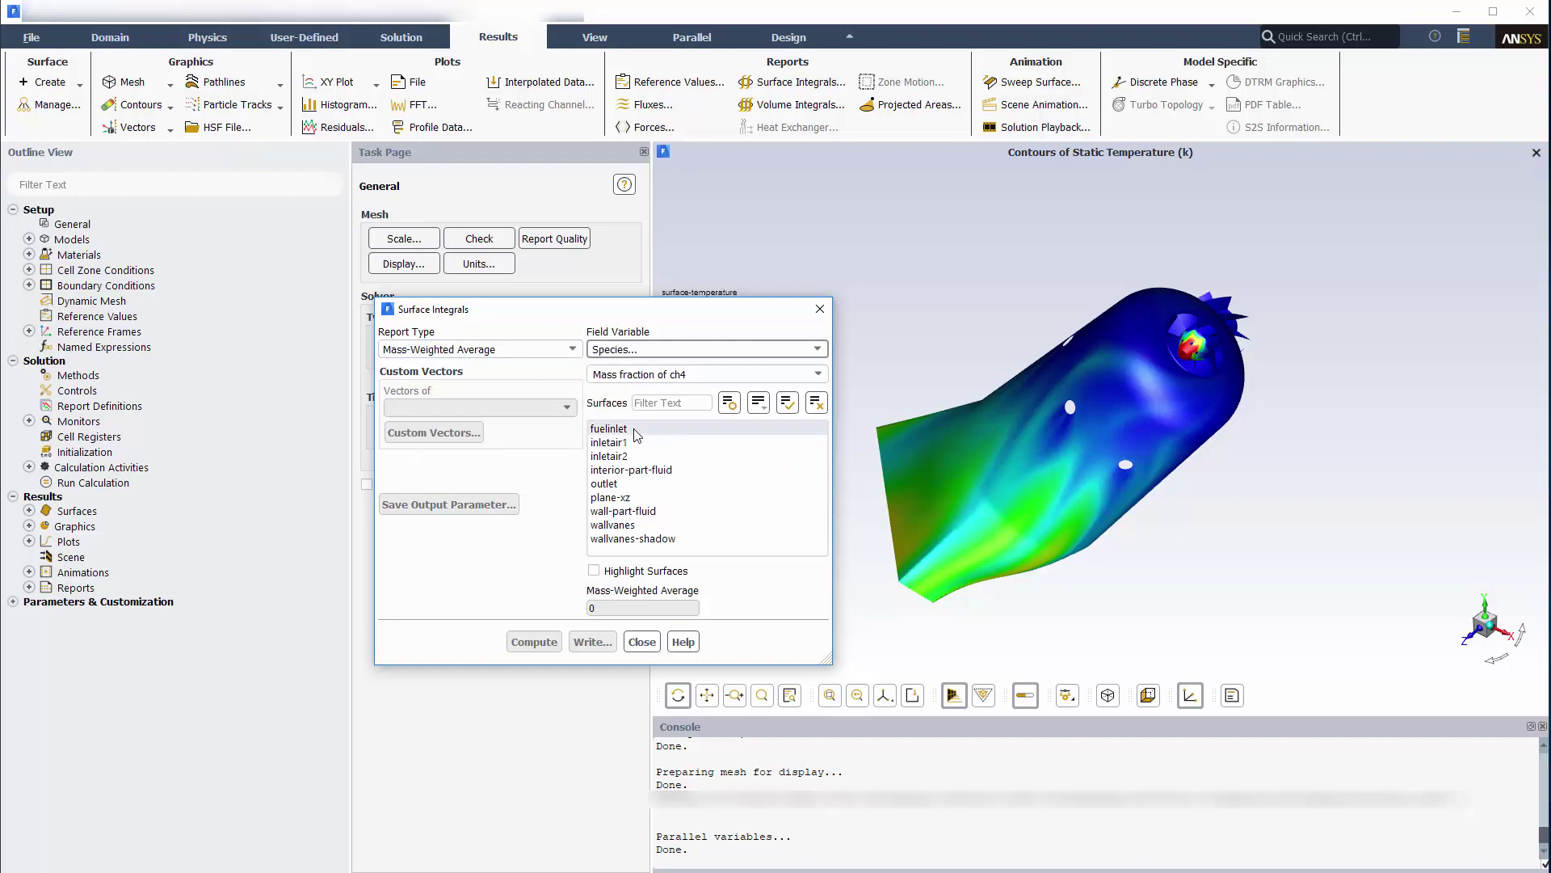
left_click(629, 483)
left_click(558, 642)
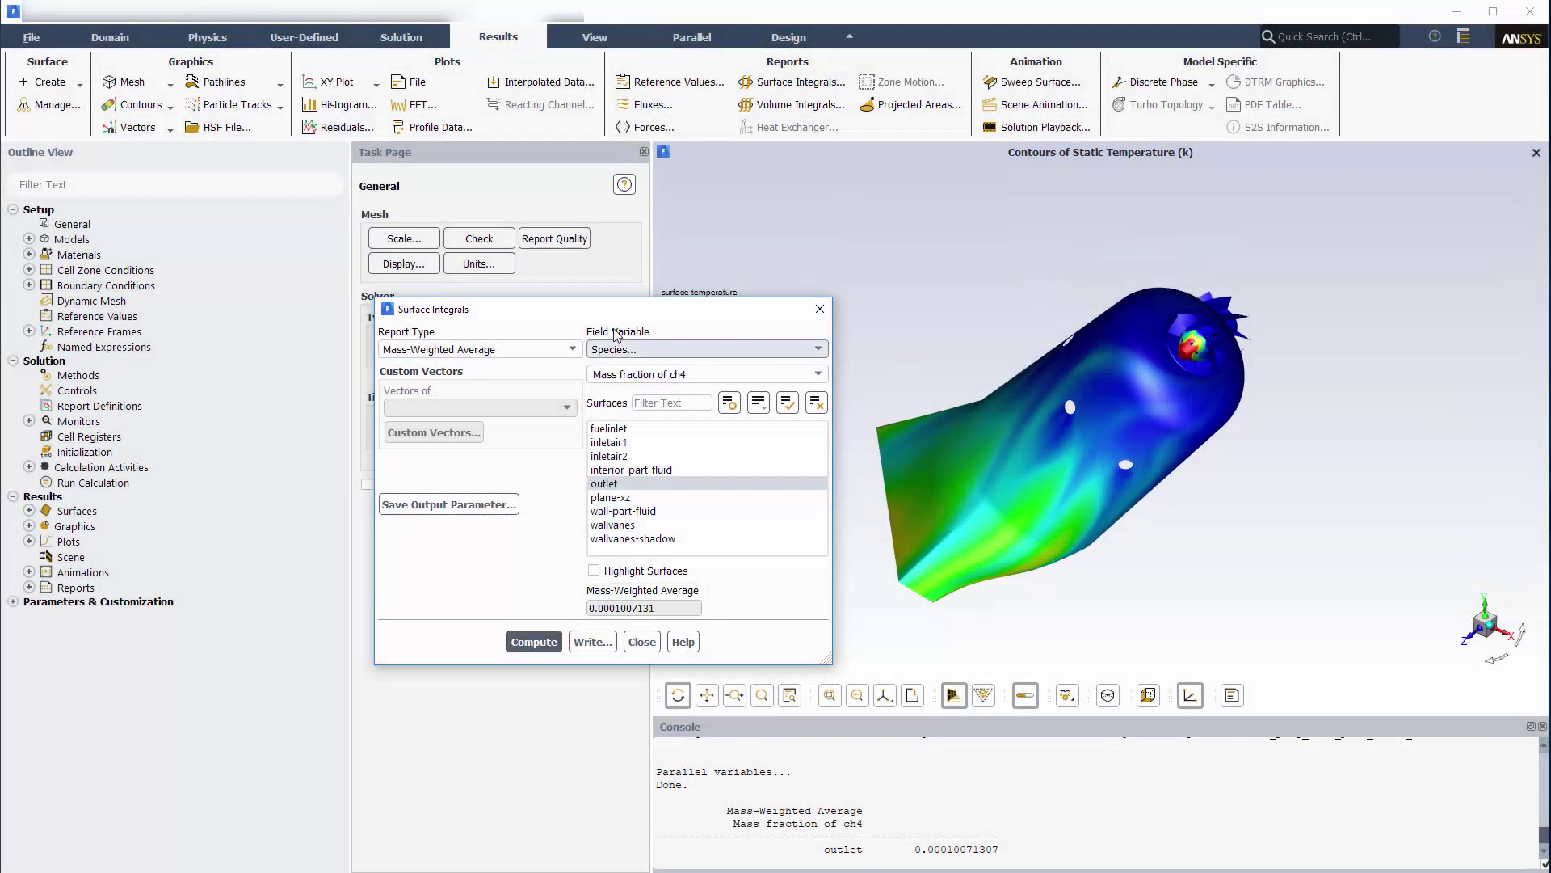
left_click_drag(589, 306, 330, 305)
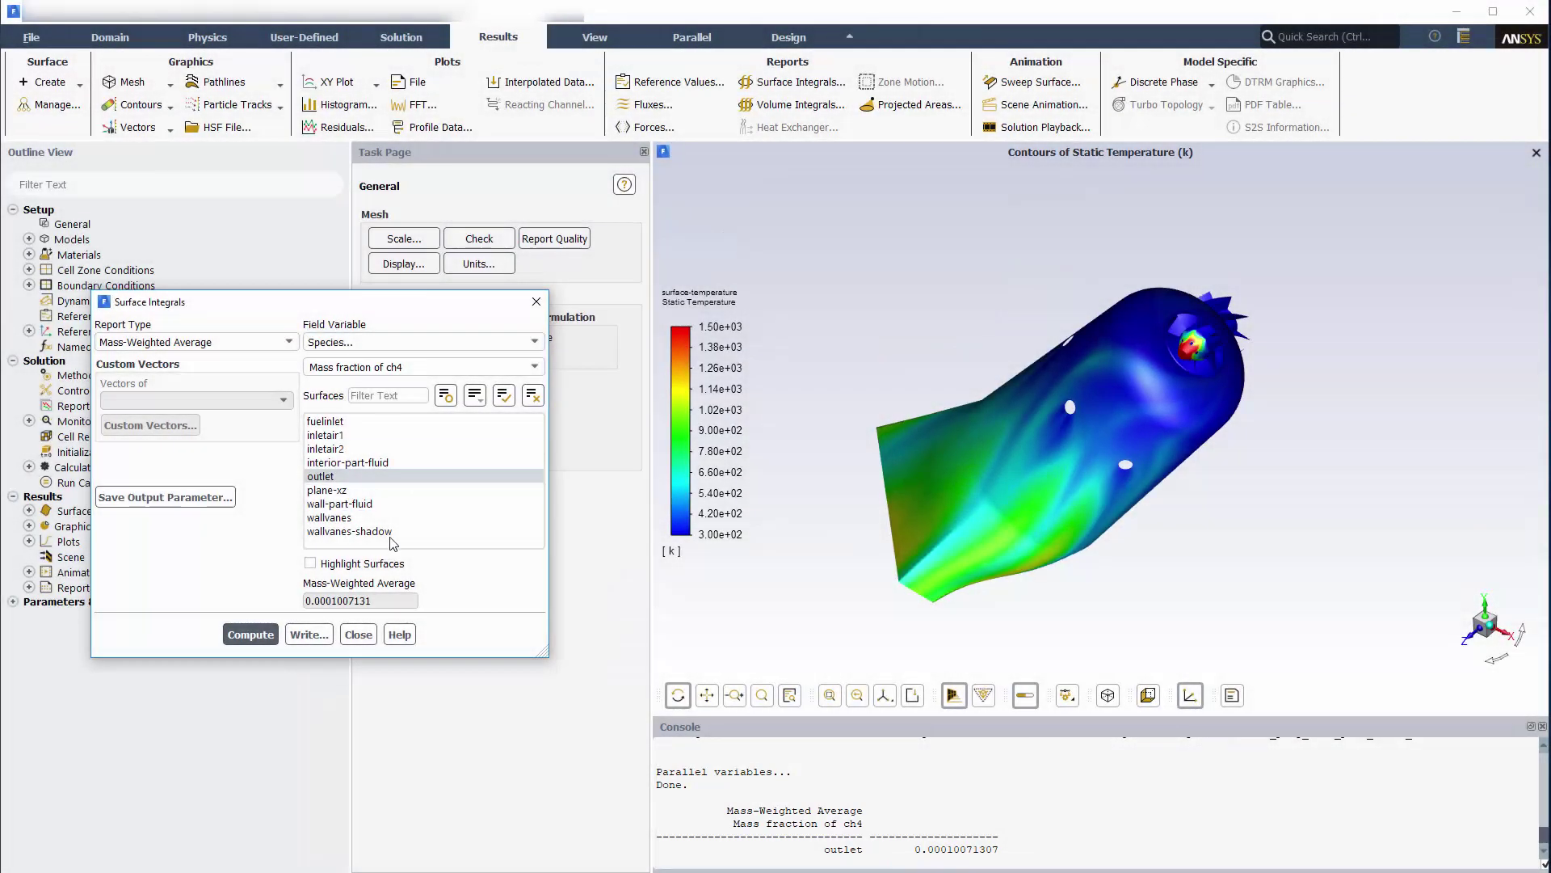
Create a Z Velocity iso-surface at -0.01 named reserc-zone.
left_click(357, 635)
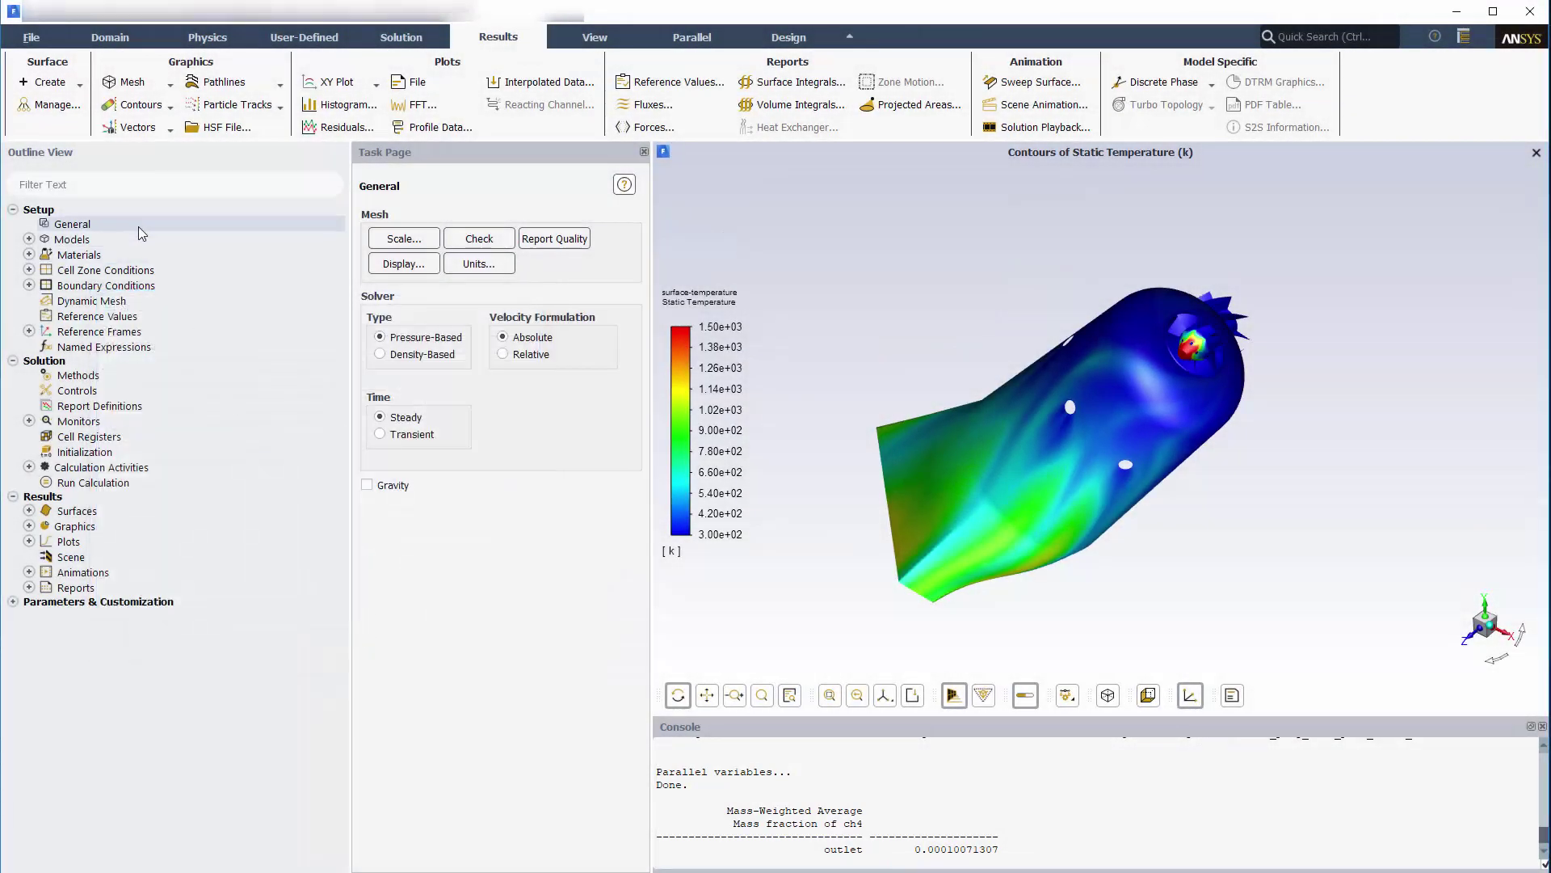
left_click(76, 85)
left_click(63, 259)
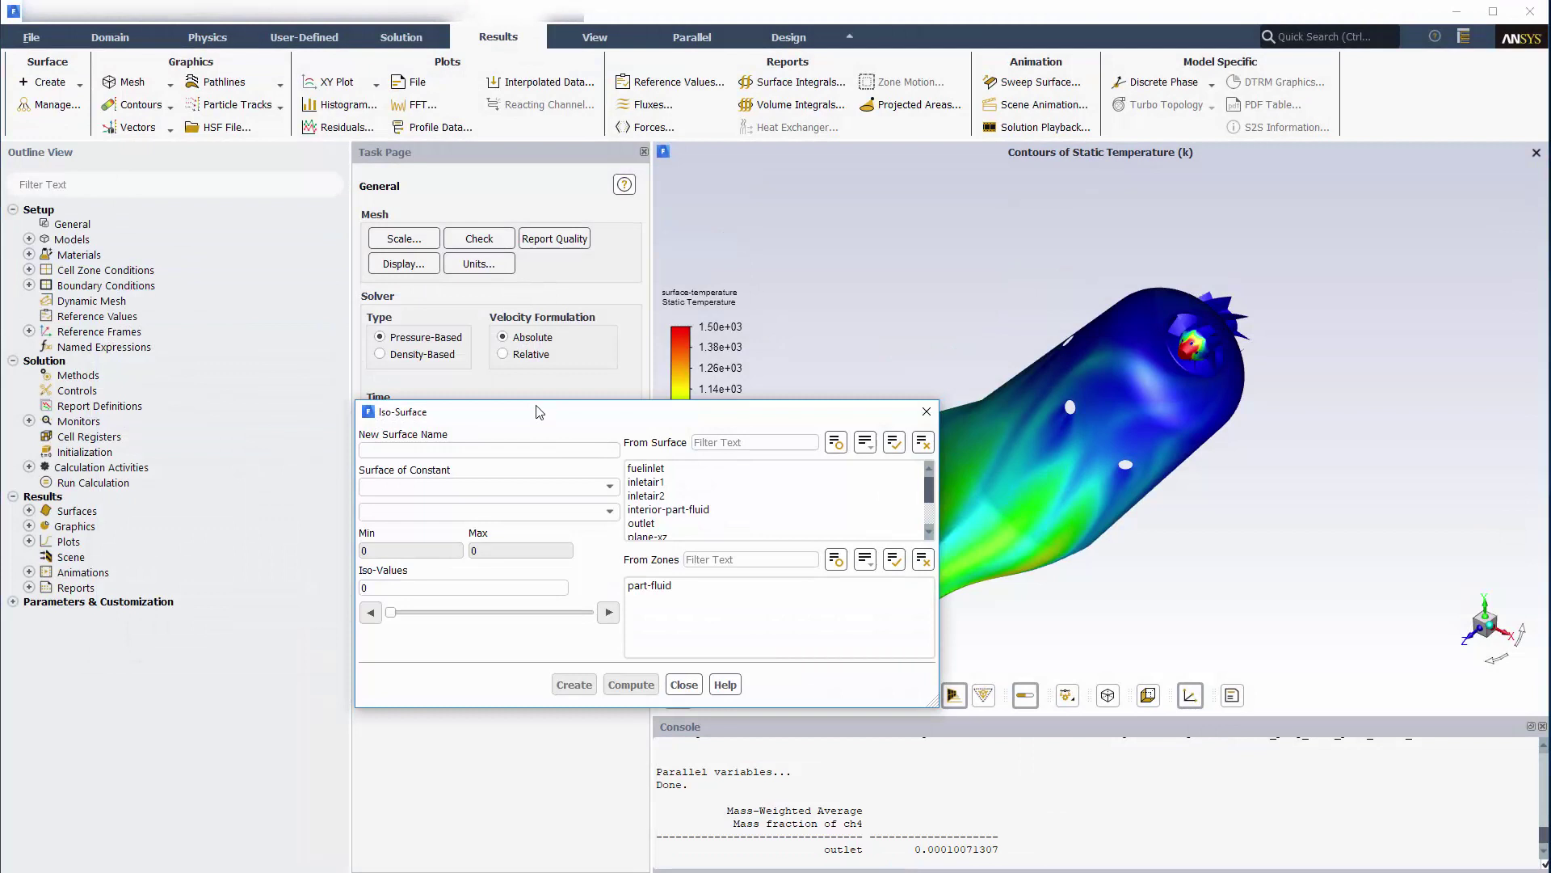
left_click_drag(537, 407, 521, 278)
left_click(497, 352)
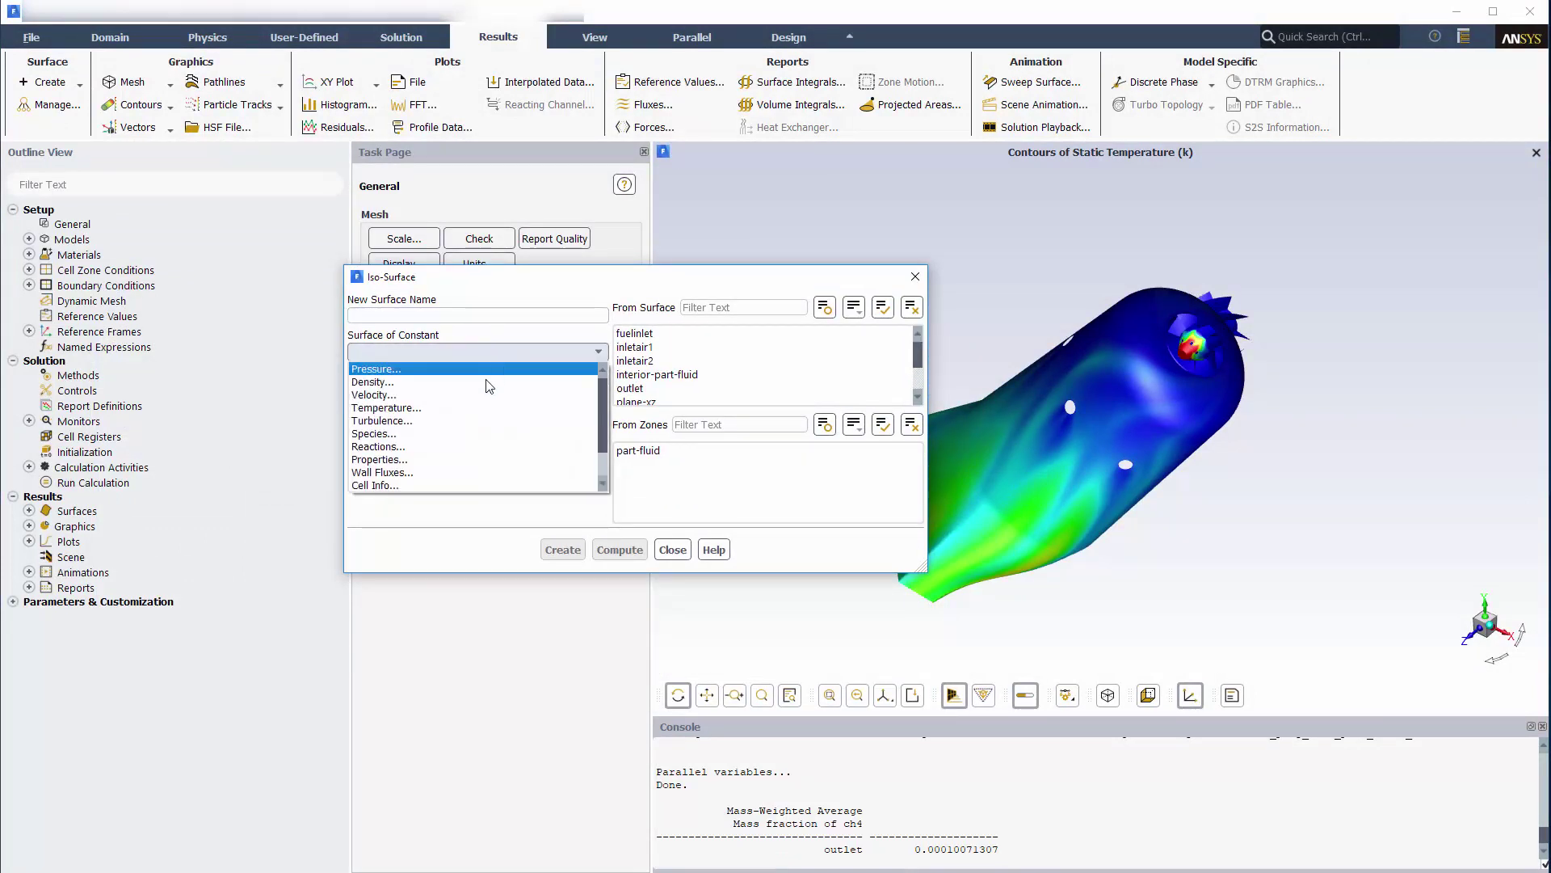
left_click(462, 405)
left_click(582, 377)
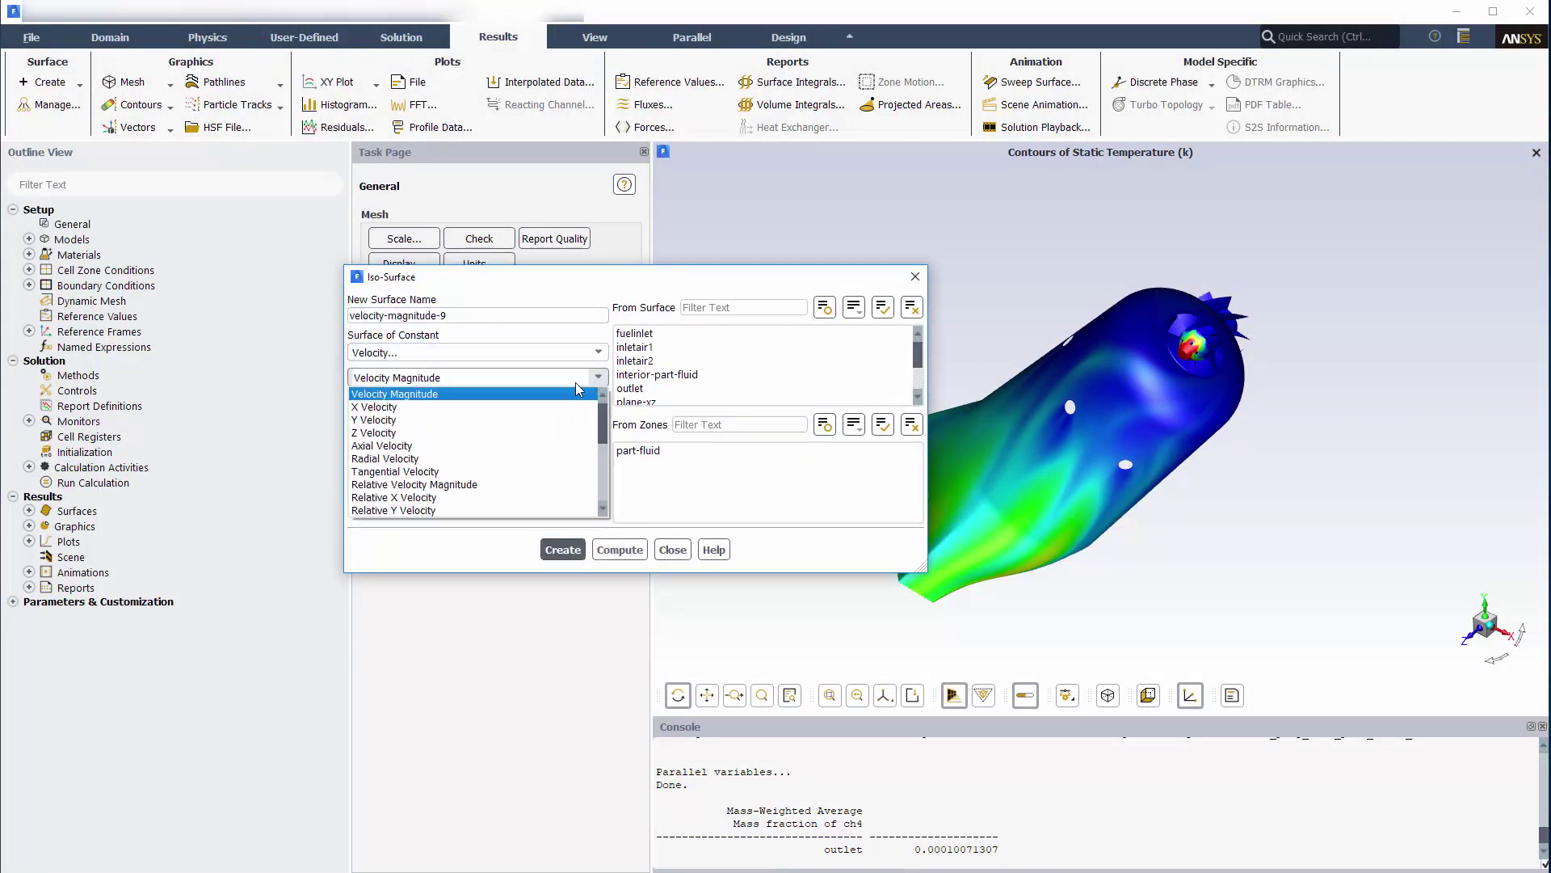
left_click(400, 422)
left_click(401, 455)
type("-0.01")
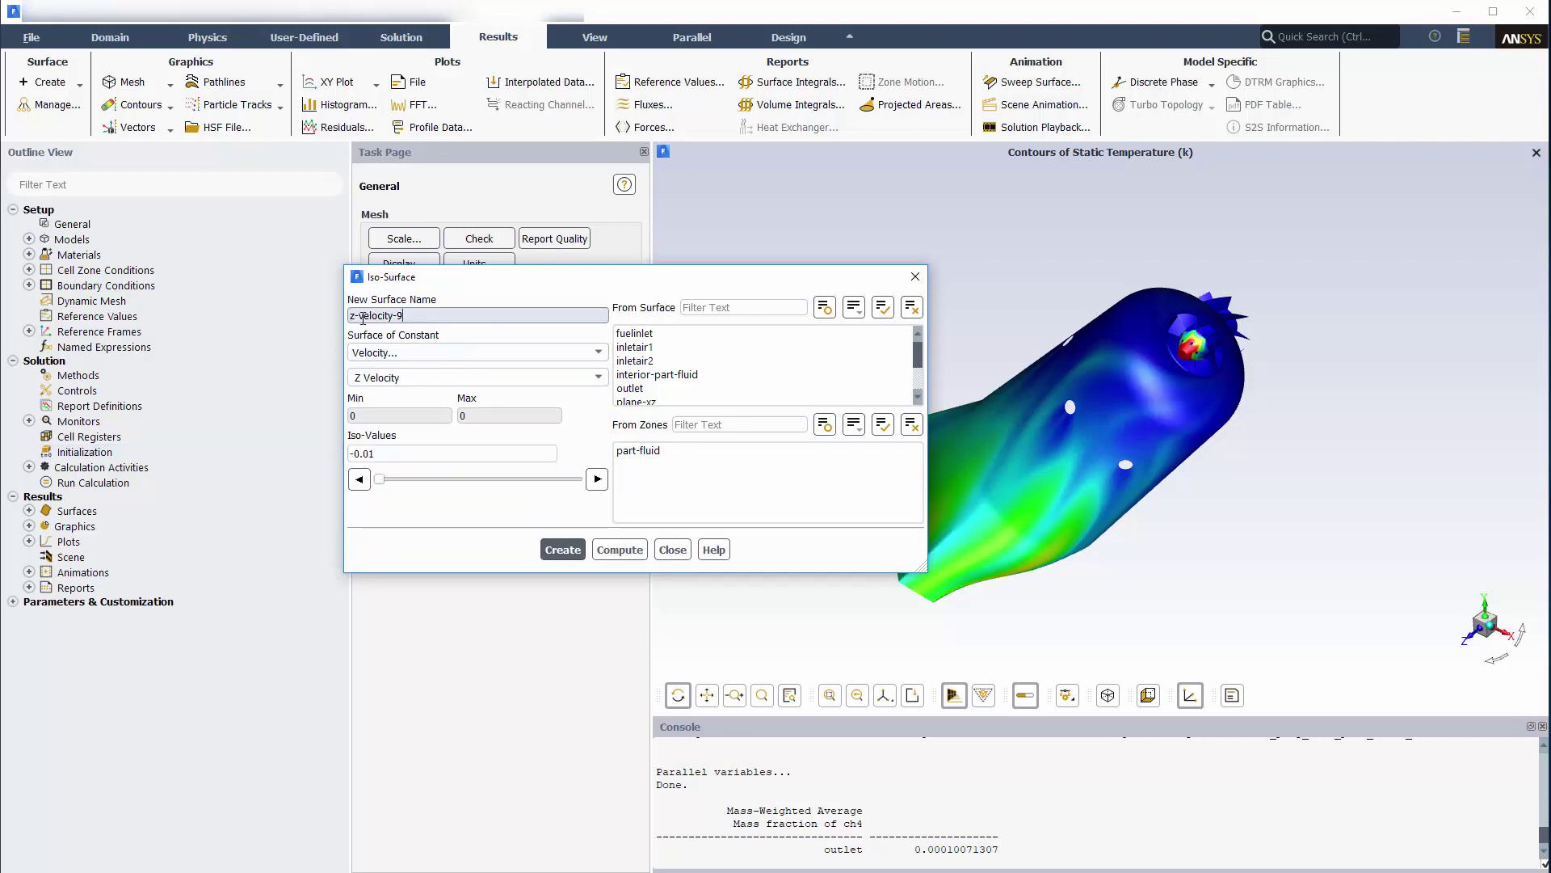
left_click_drag(412, 315, 328, 318)
type("reserc-zone")
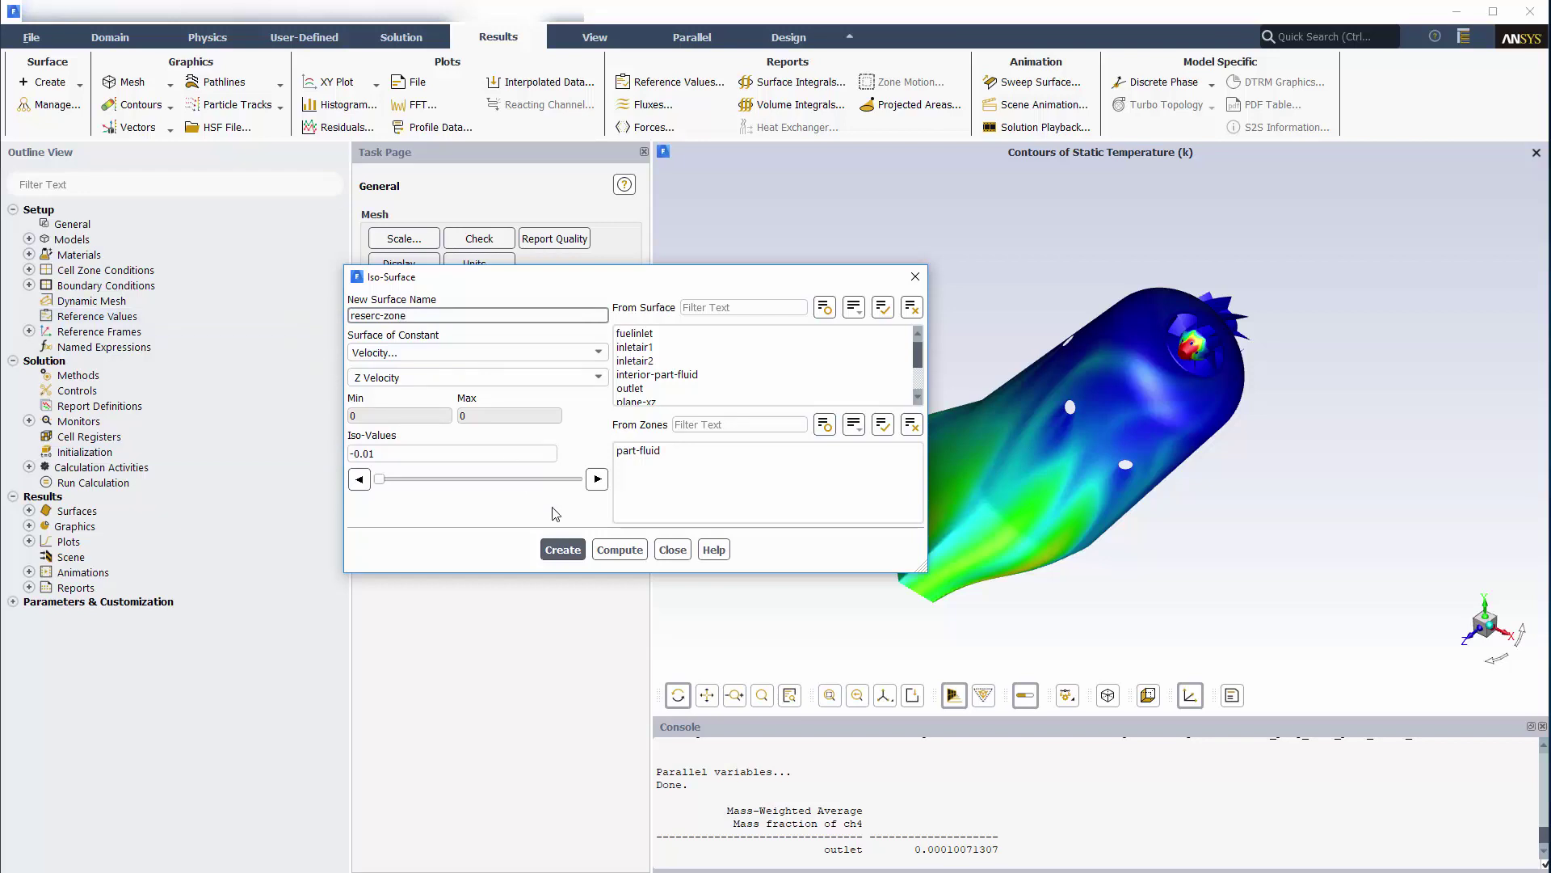
left_click(563, 549)
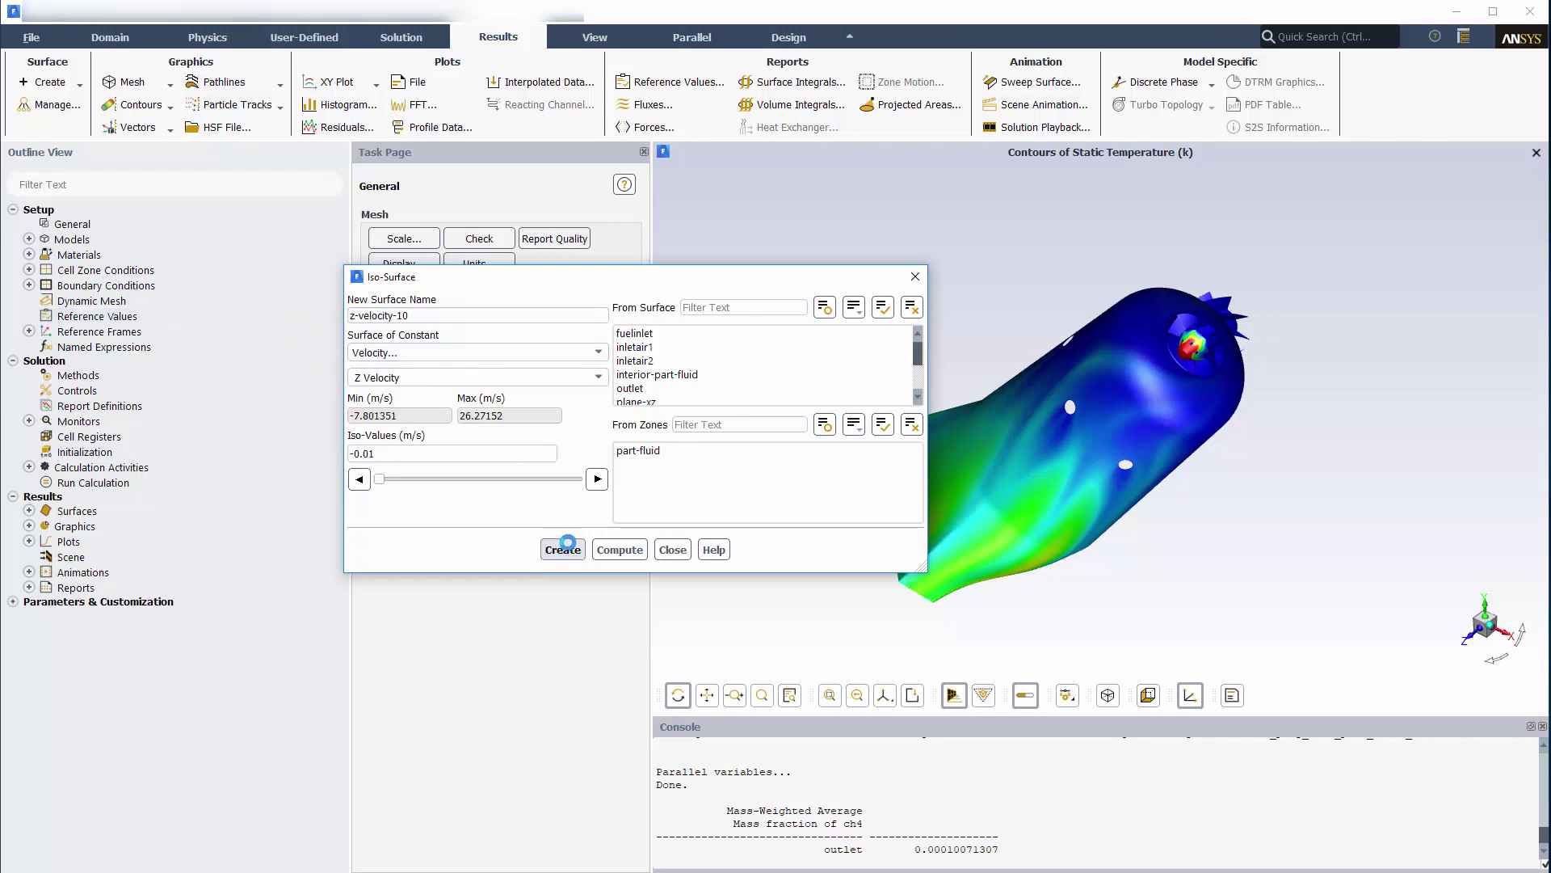
Display temp-lines pathlines from fuelinlet colored by static temperature, then rotate the view.
left_click(674, 551)
left_click(280, 84)
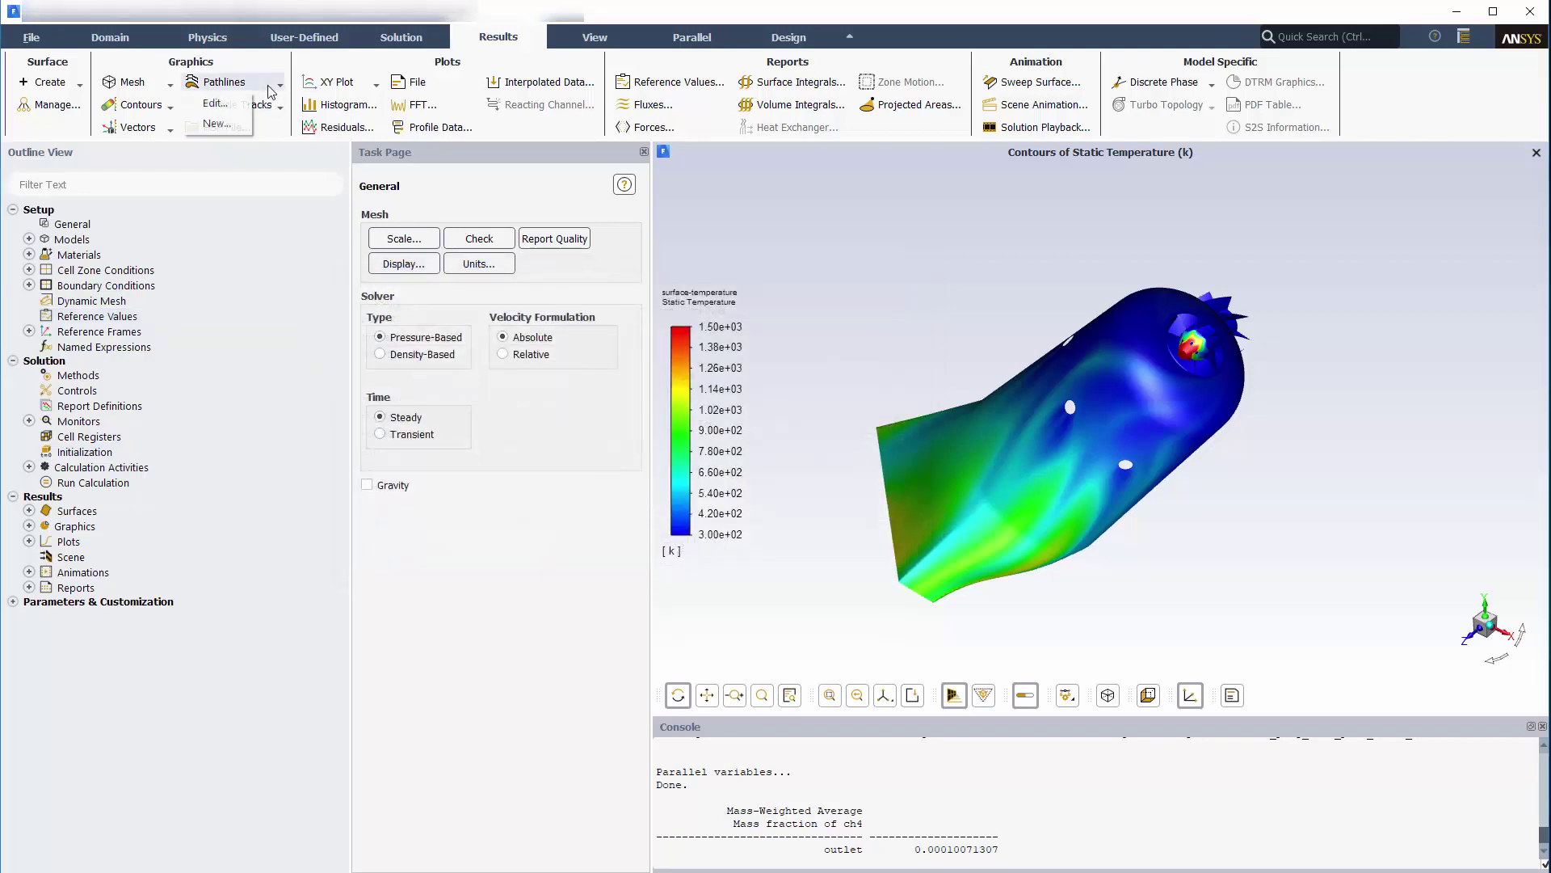
left_click(213, 124)
left_click_drag(545, 412, 485, 265)
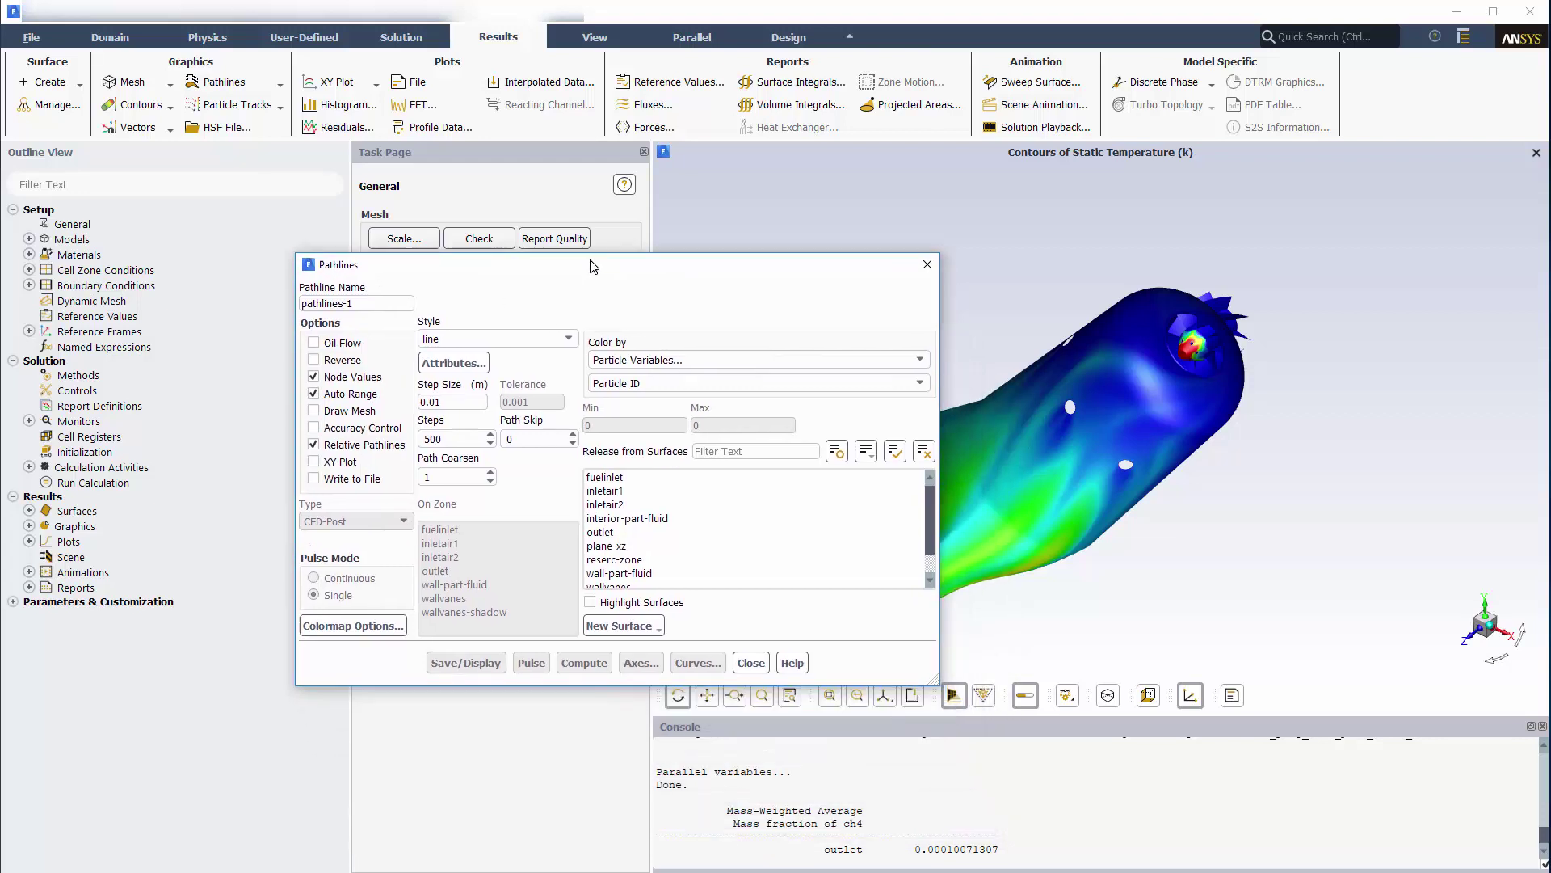
left_click(675, 359)
left_click(652, 429)
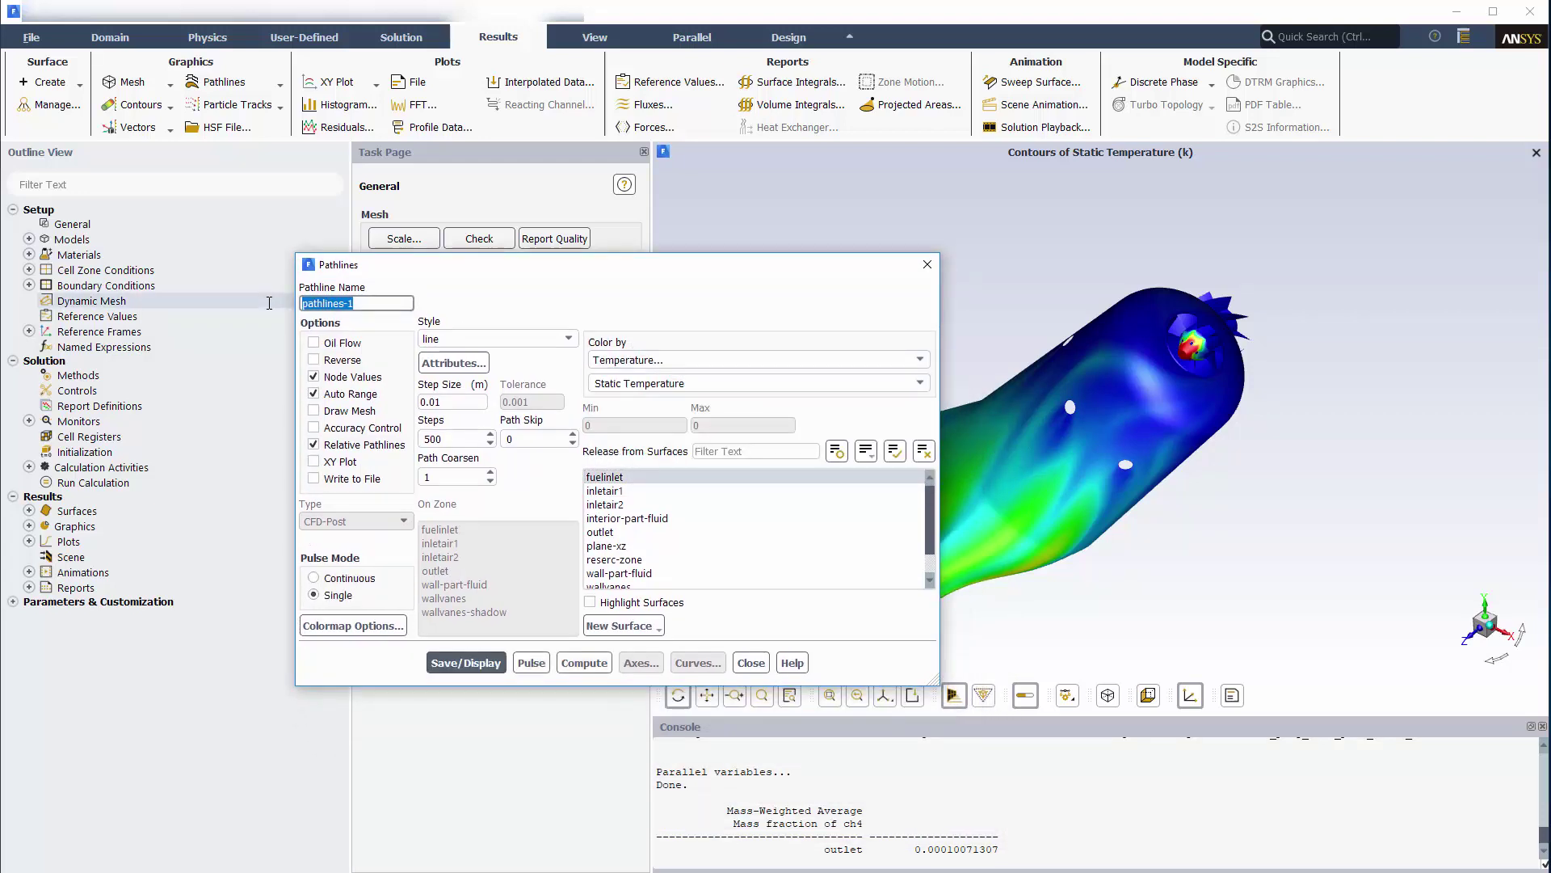
type("temp-")
left_click(459, 664)
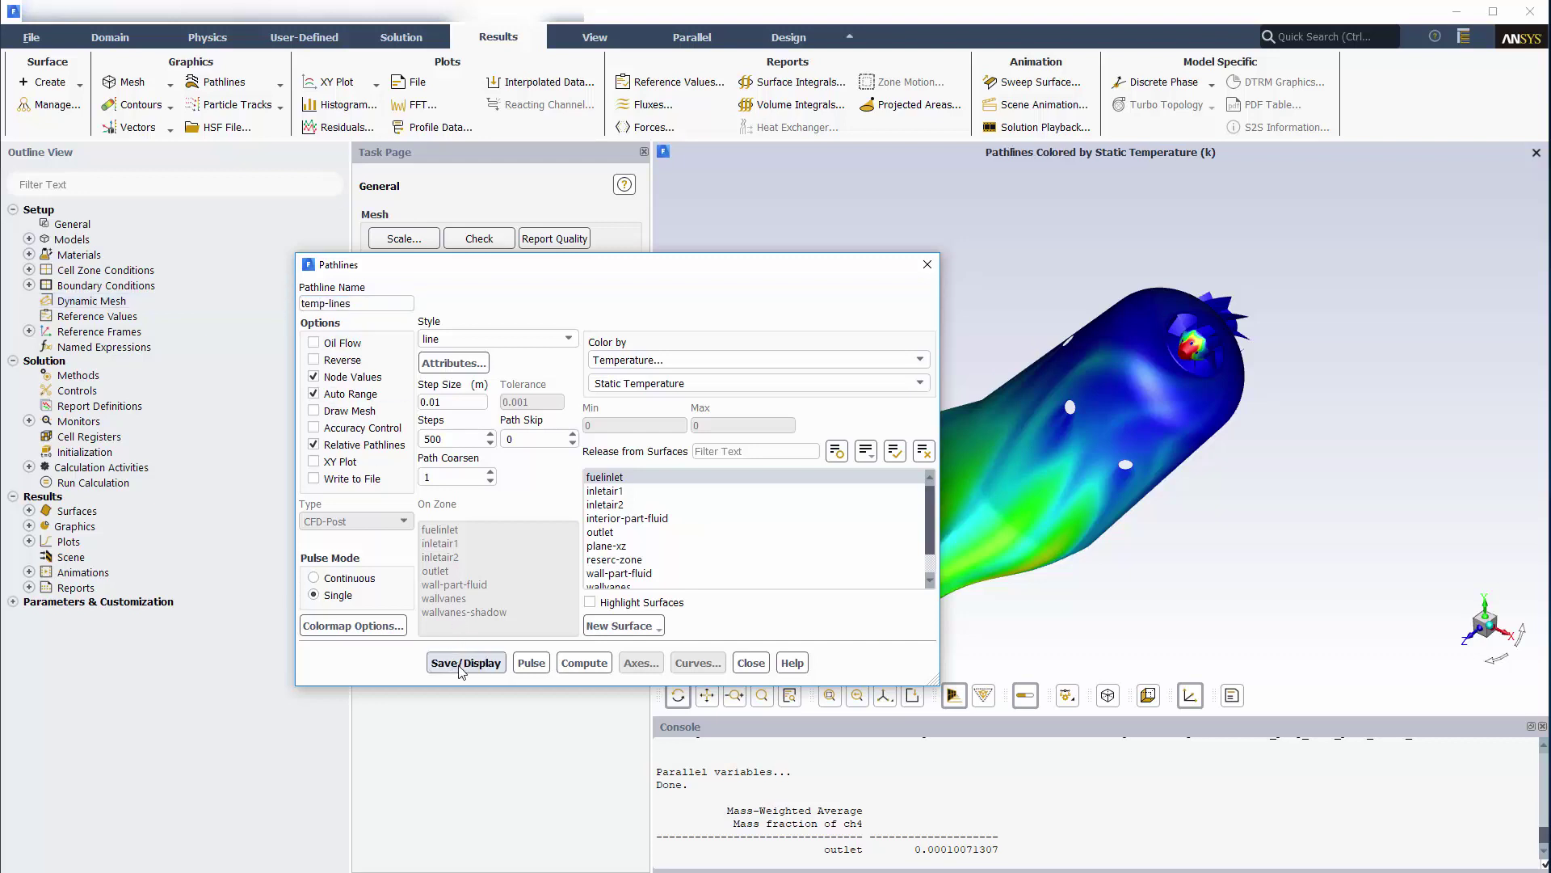
left_click(750, 662)
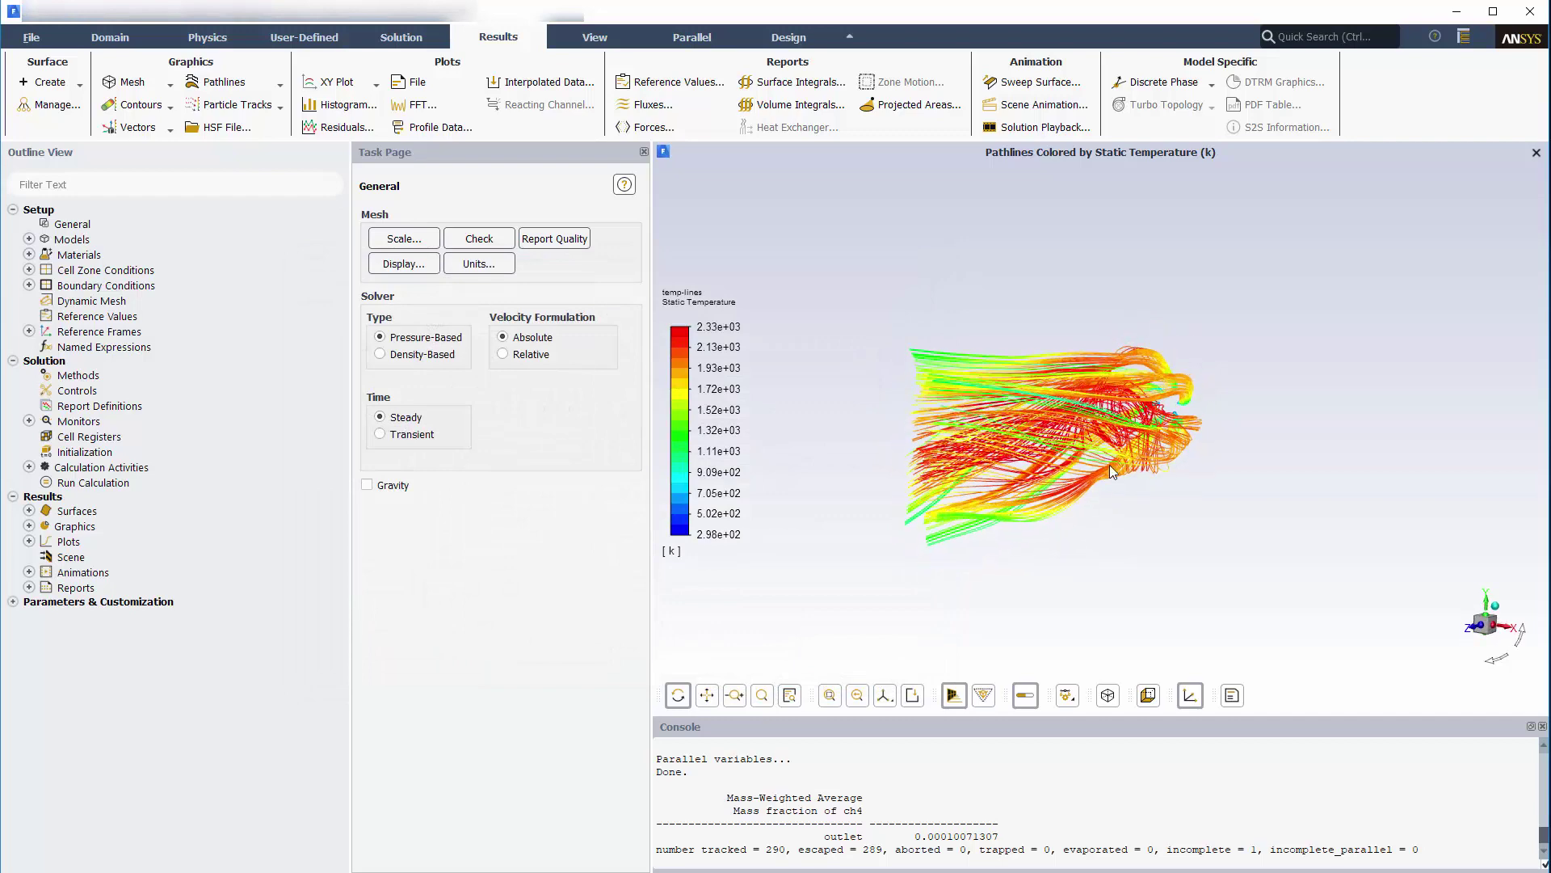
left_click_drag(1120, 530, 1124, 562)
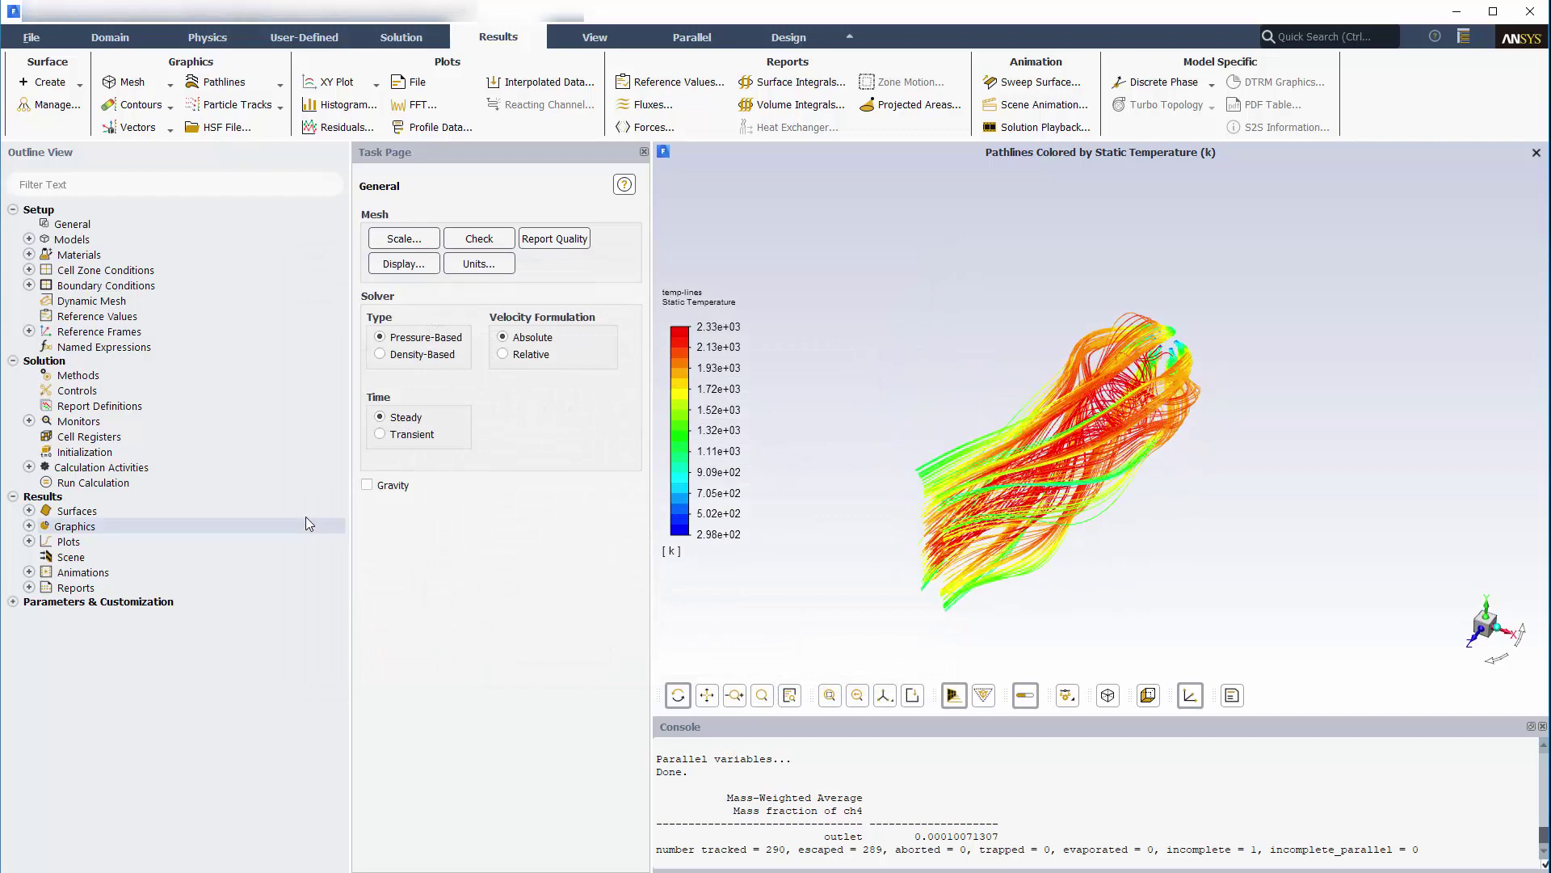
Create a new scene including temp-lines and add a mesh object to it.
right_click(78, 556)
left_click(106, 572)
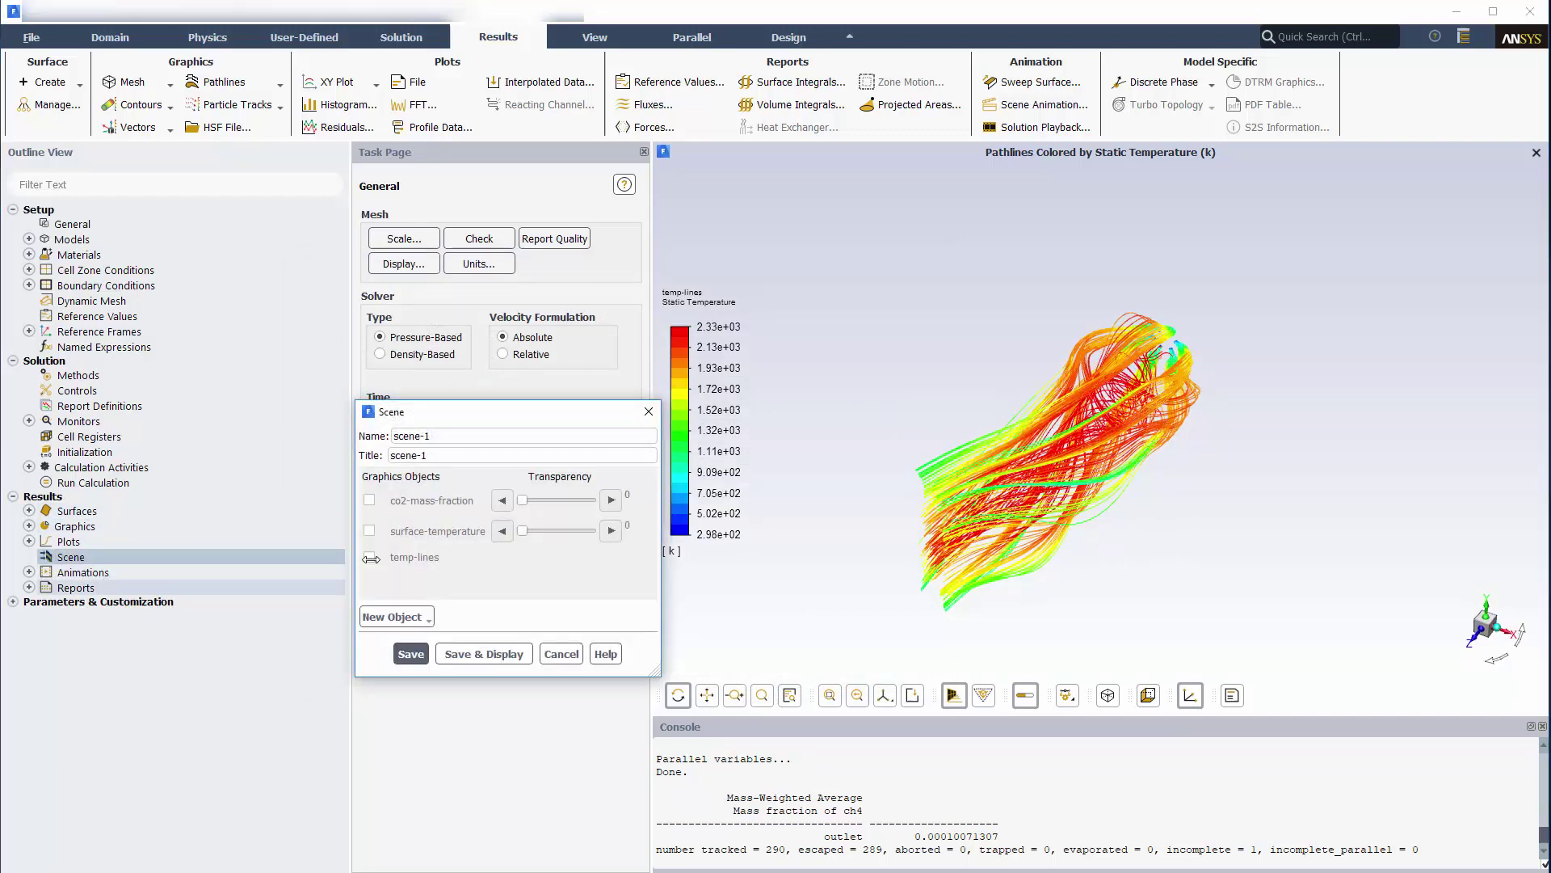
left_click(438, 480)
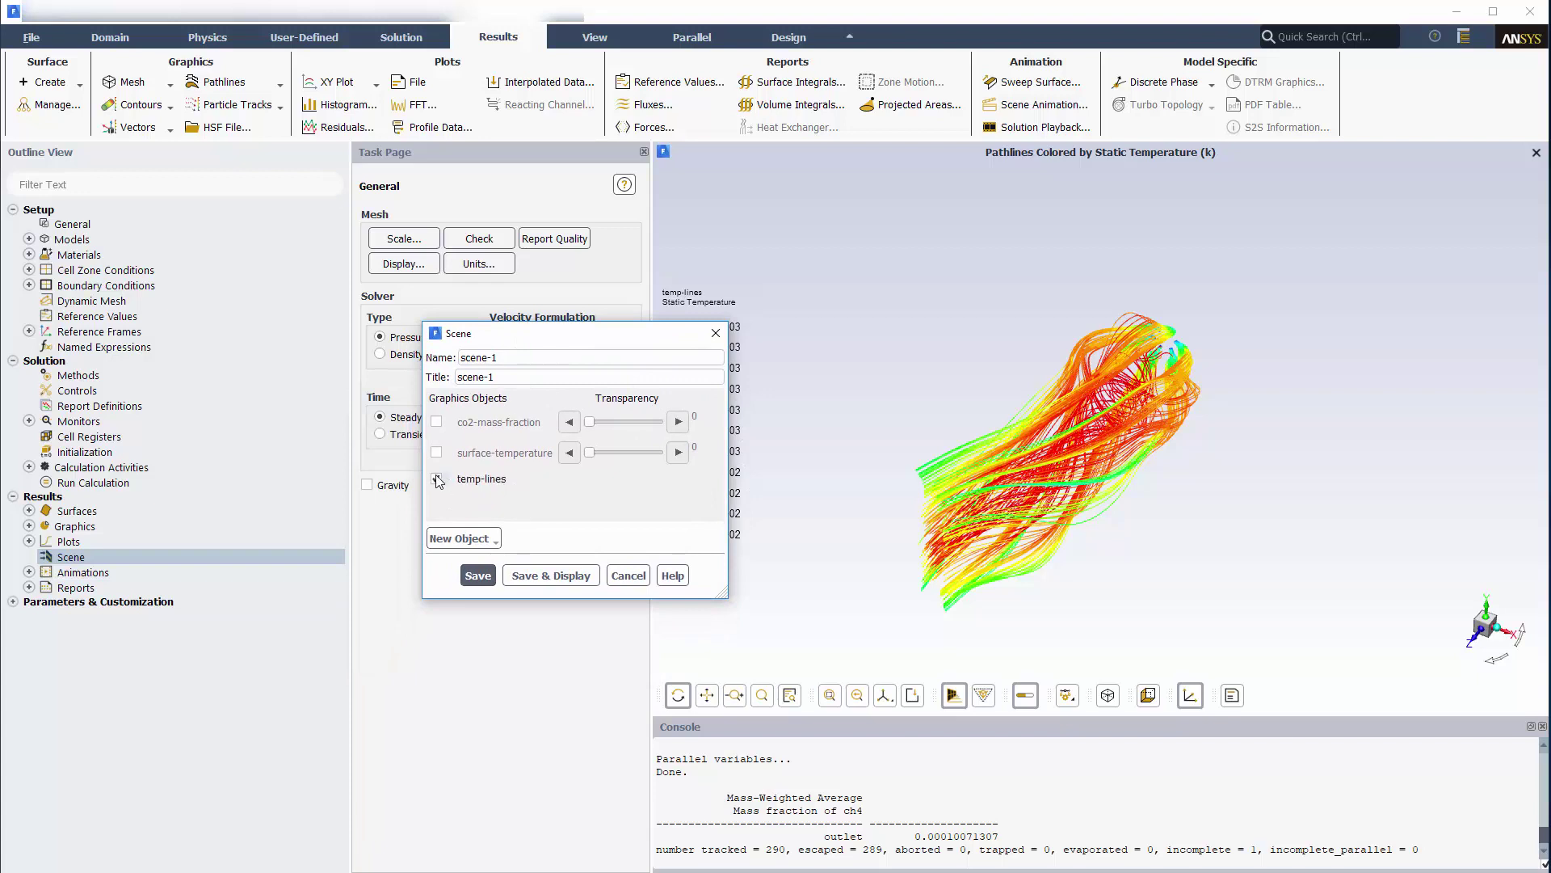
left_click(464, 538)
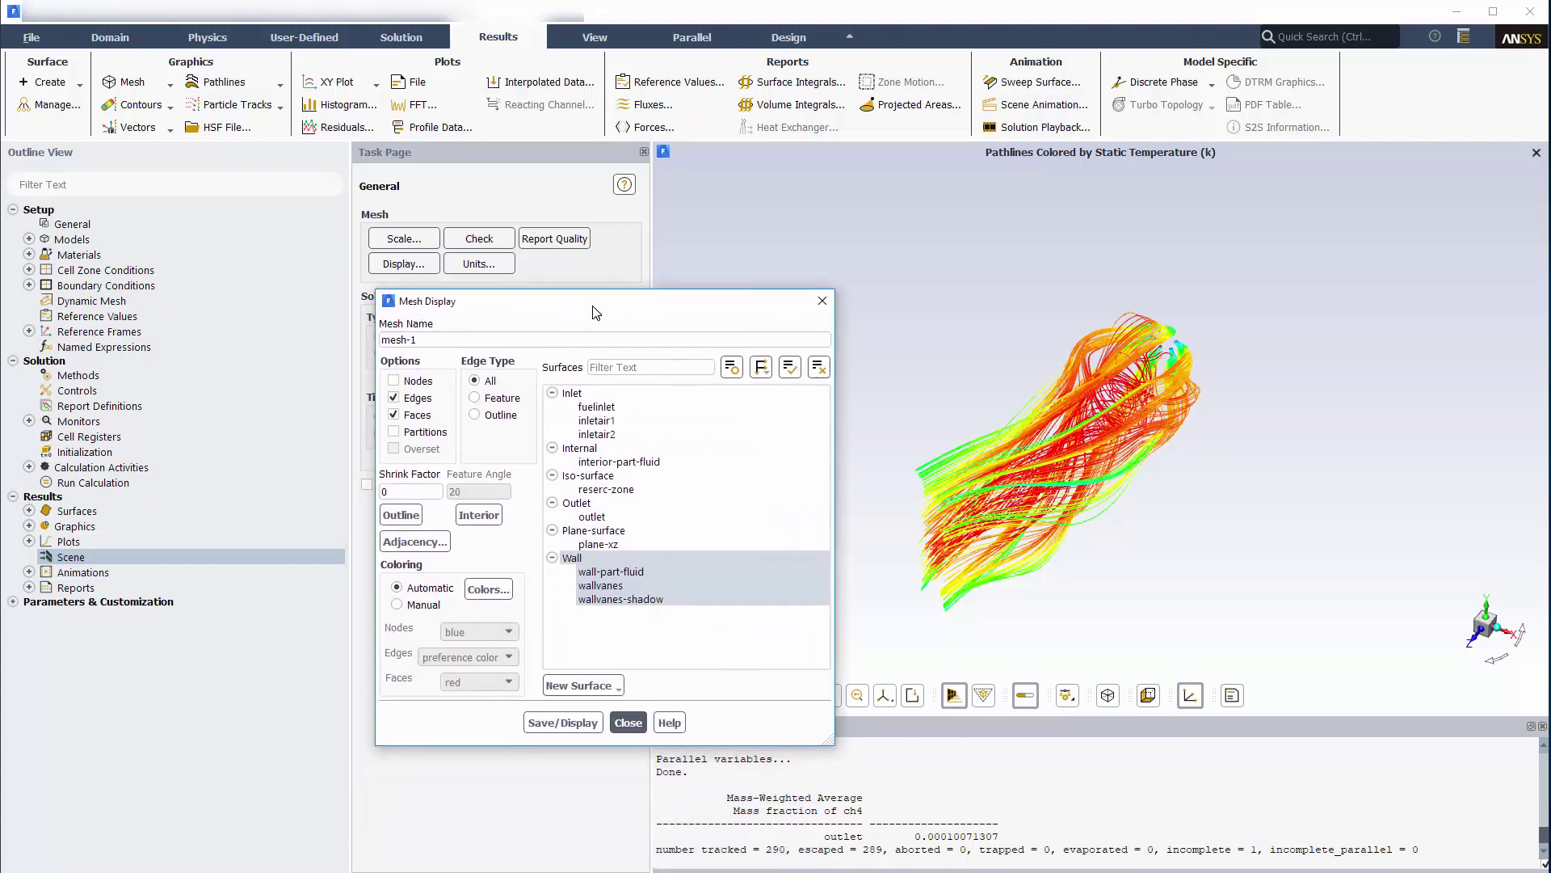
Show only the reserc-zone iso-surface as white faces without edges.
left_click(818, 366)
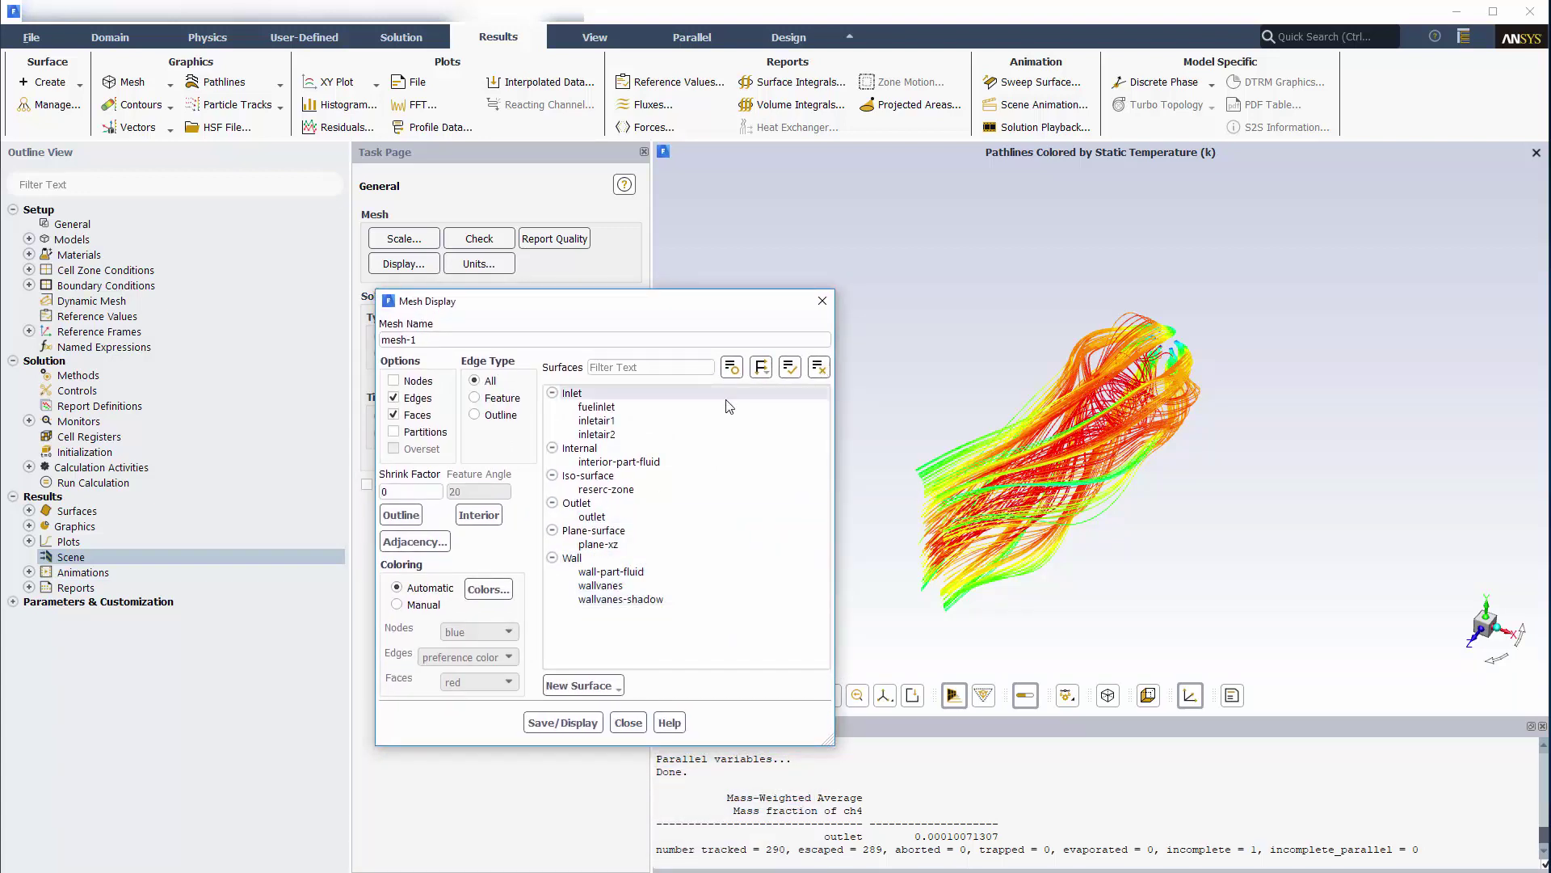
left_click(606, 489)
left_click(394, 398)
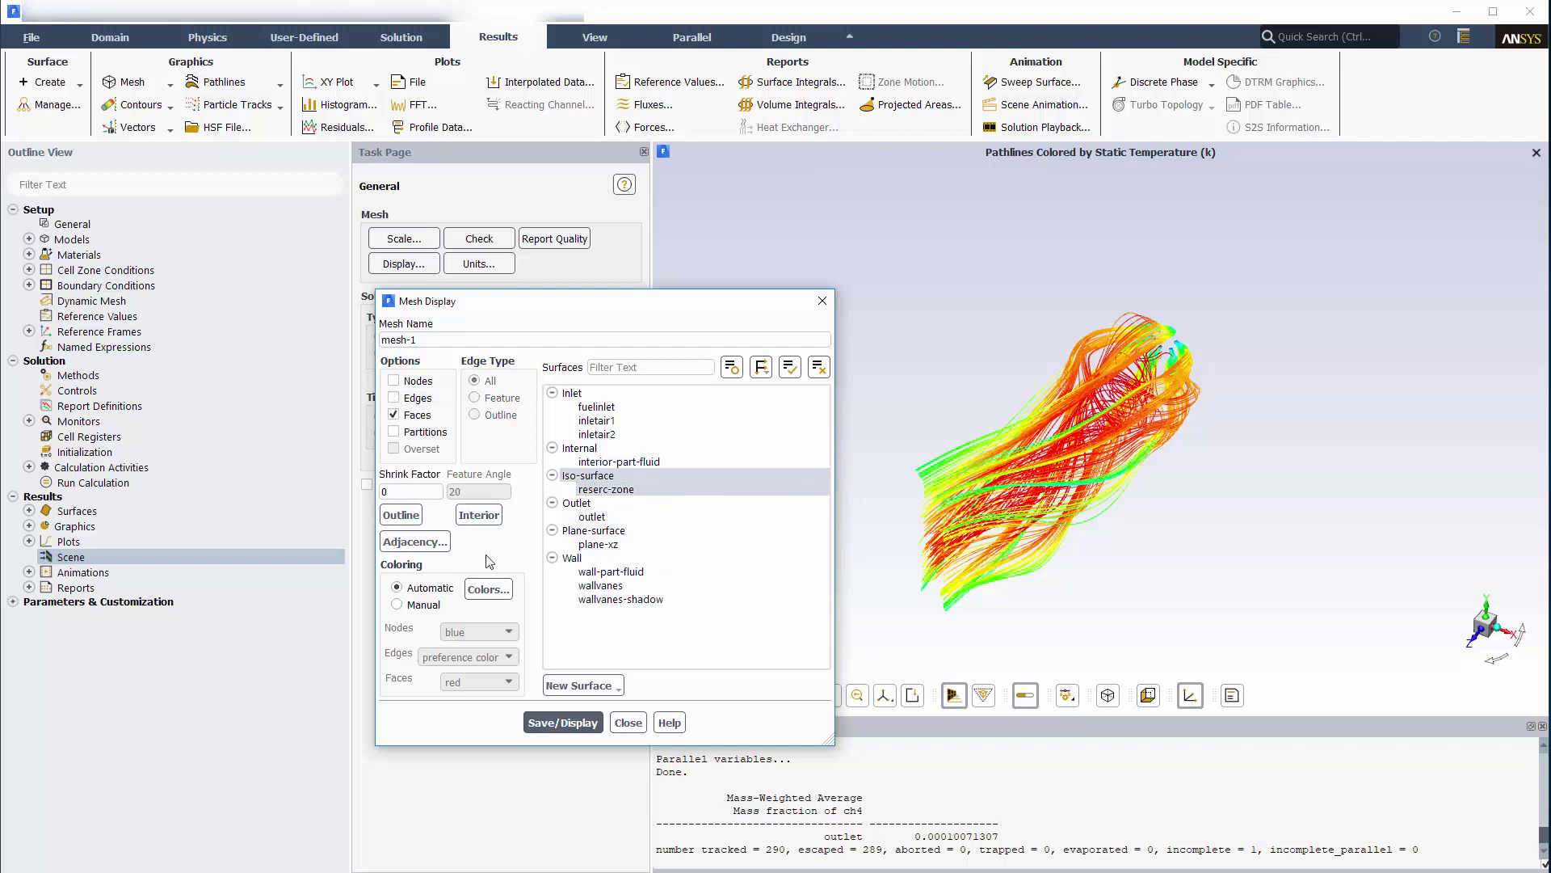
left_click(487, 587)
left_click_drag(877, 528, 867, 572)
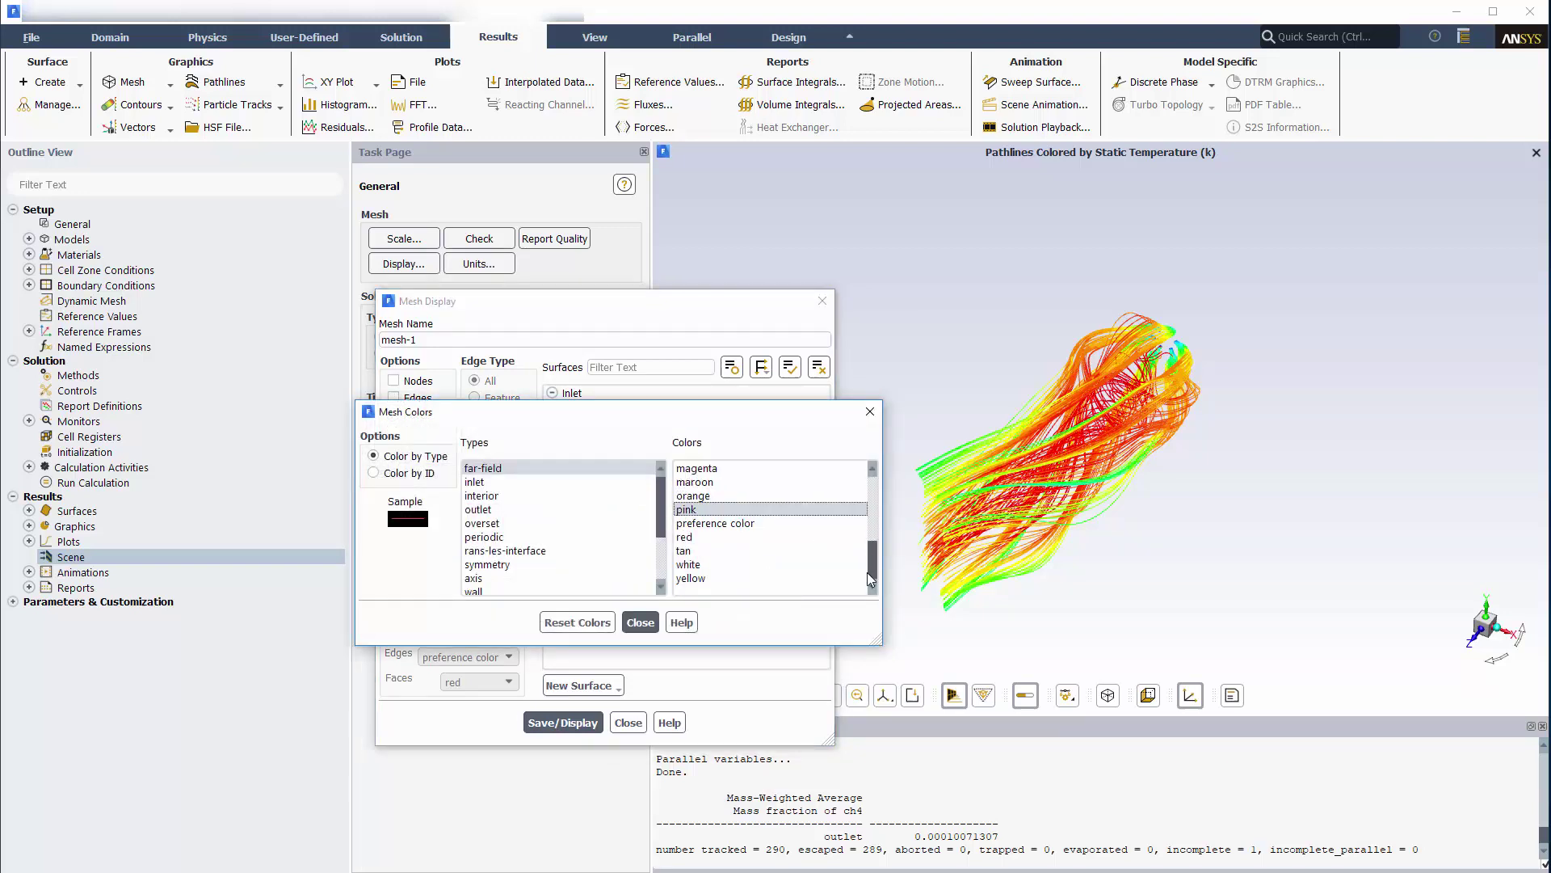
left_click(721, 565)
left_click(642, 621)
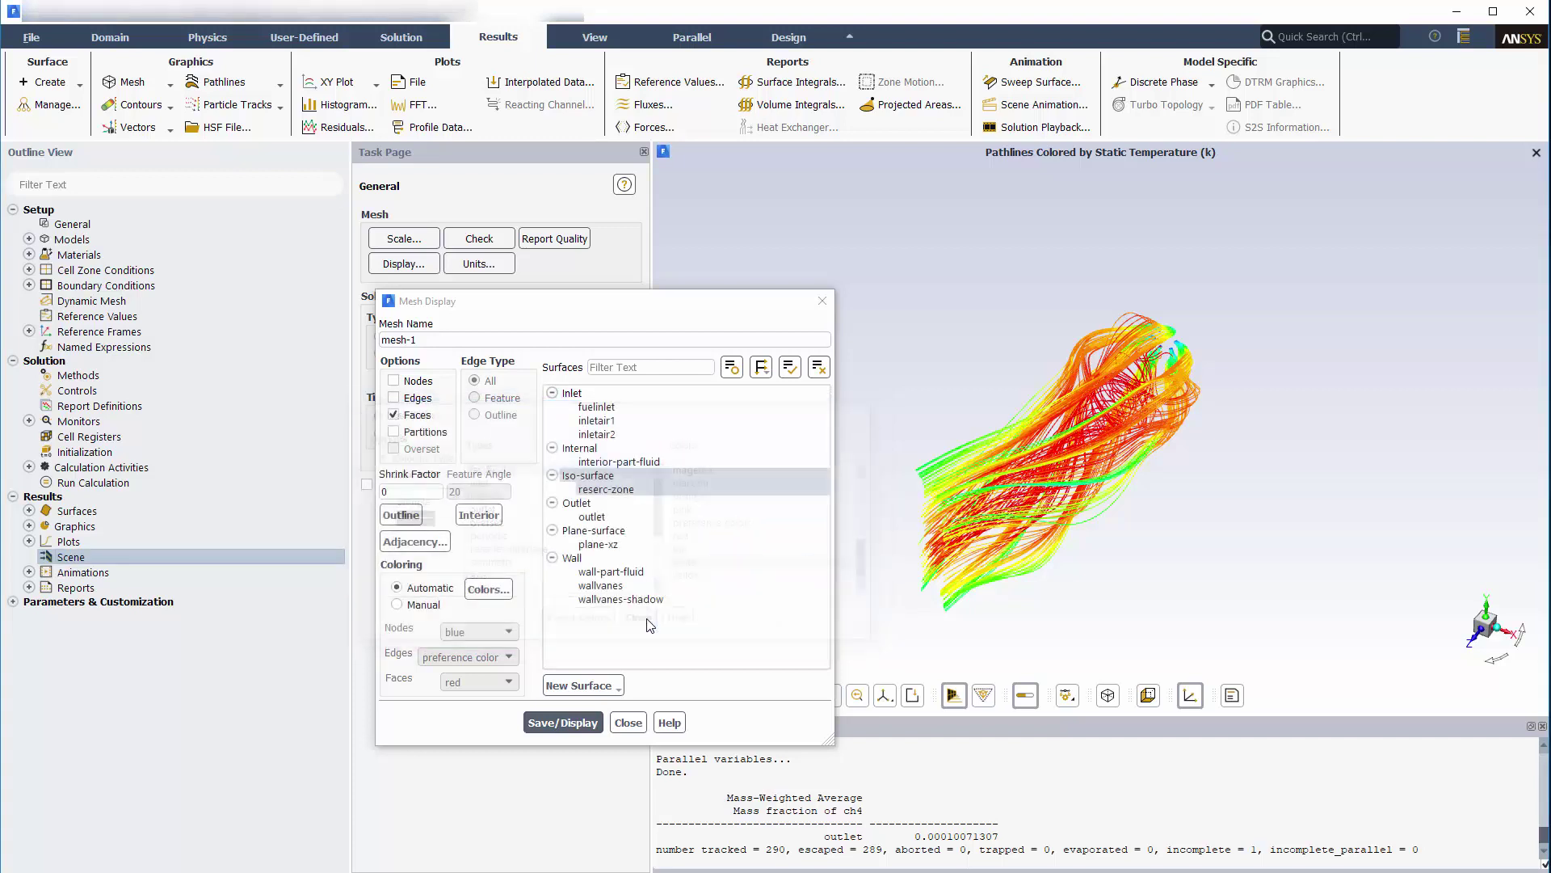
left_click(578, 722)
left_click(628, 722)
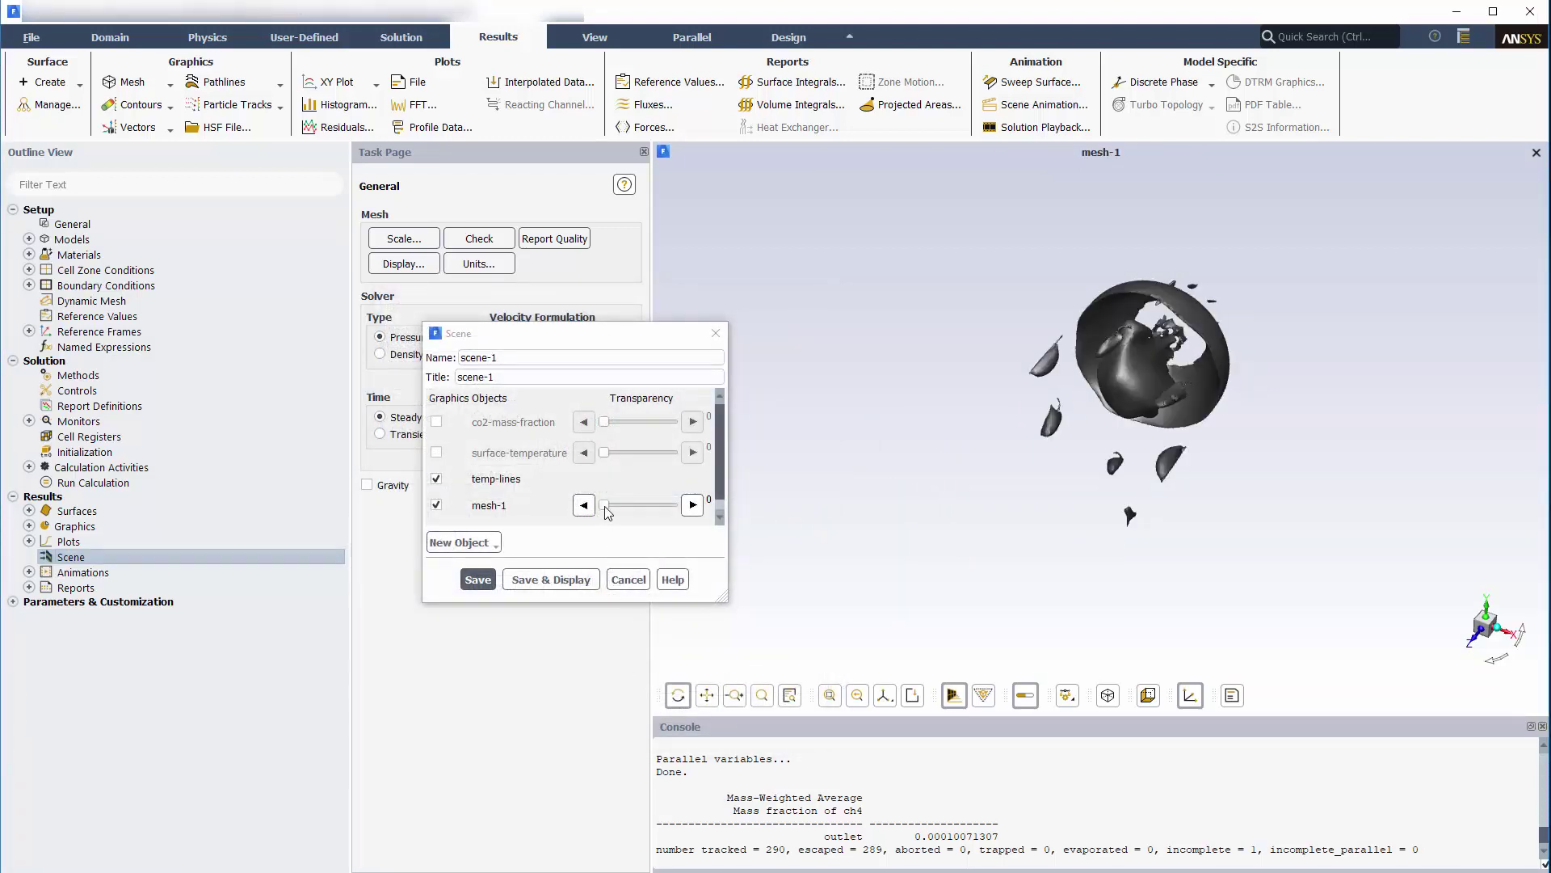
Set mesh-1 transparency to 58, display scene-1, and reposition the view around the pathlines.
left_click_drag(605, 505, 633, 509)
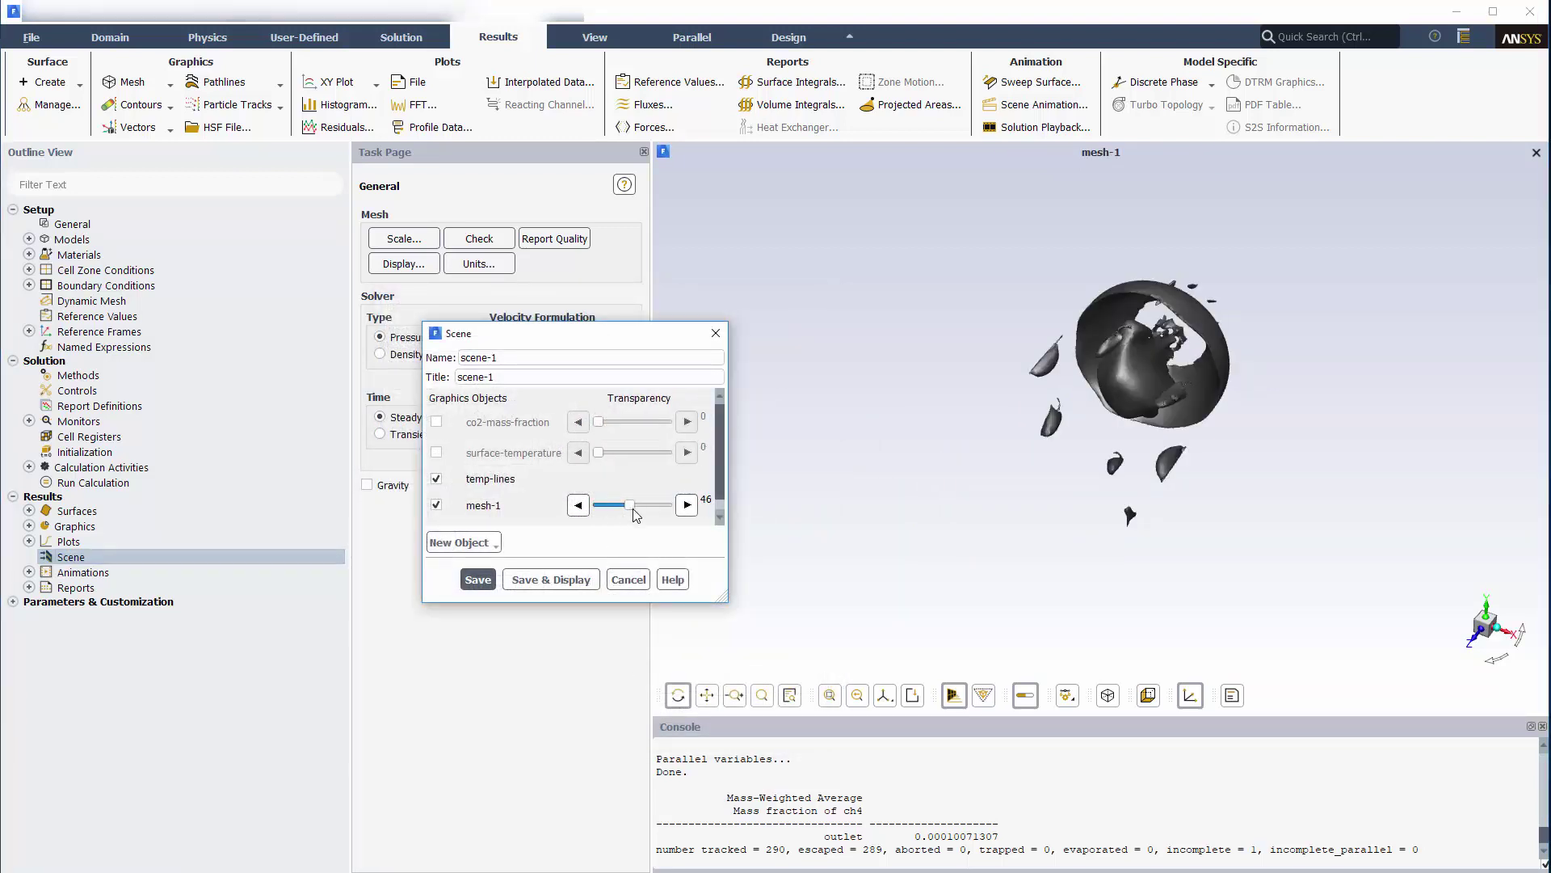
left_click(552, 580)
mouse_move(1085, 455)
left_mouse_down()
mouse_move(991, 428)
mouse_move(997, 309)
mouse_move(1003, 446)
left_mouse_up()
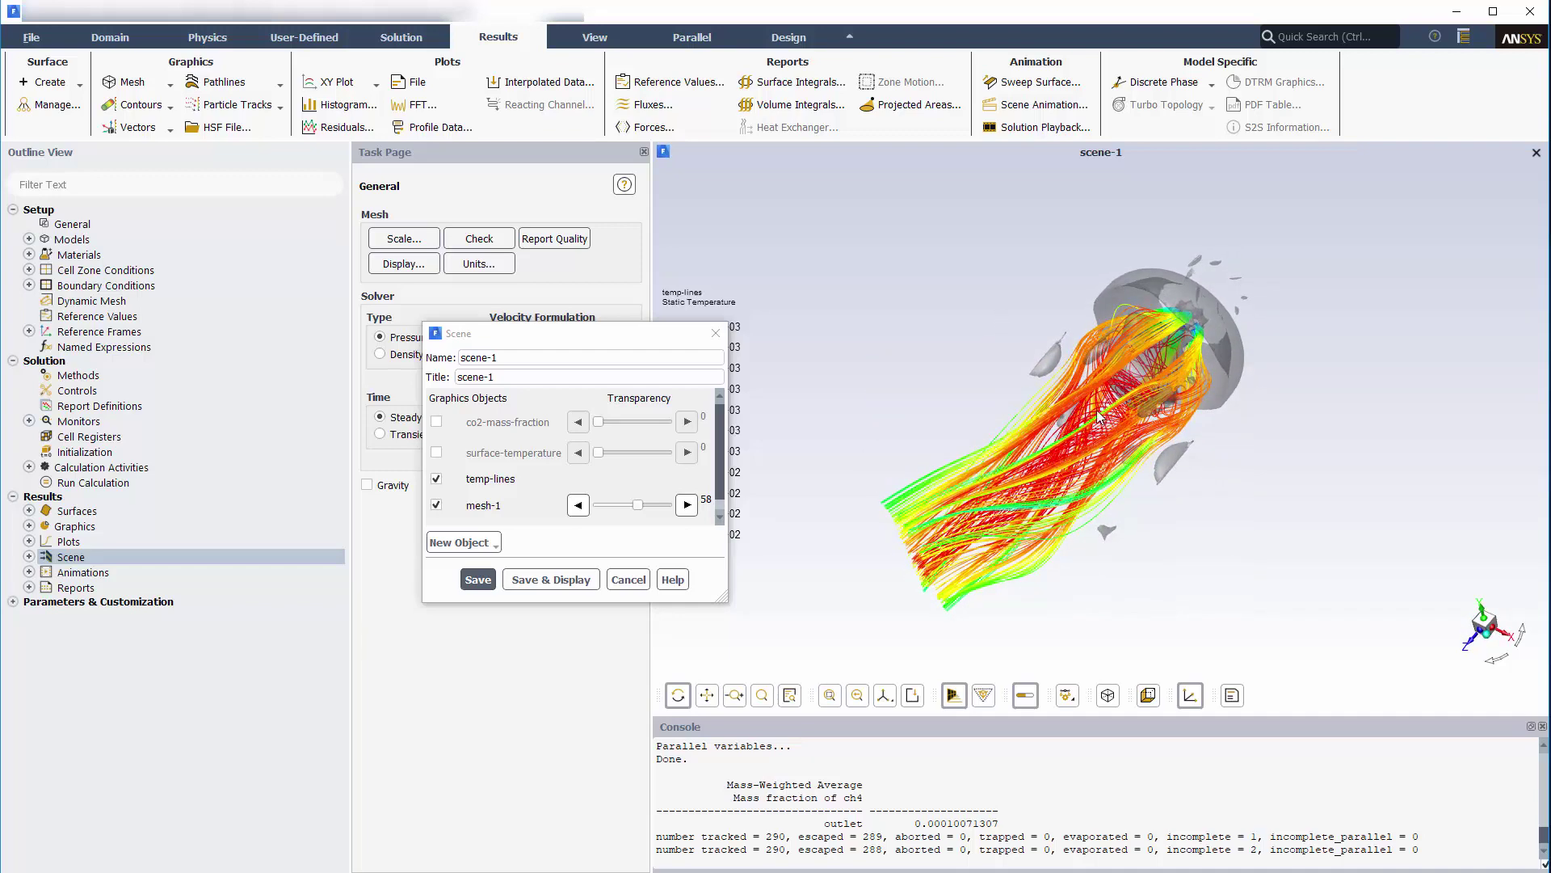
middle_click_drag(1097, 415, 1027, 419)
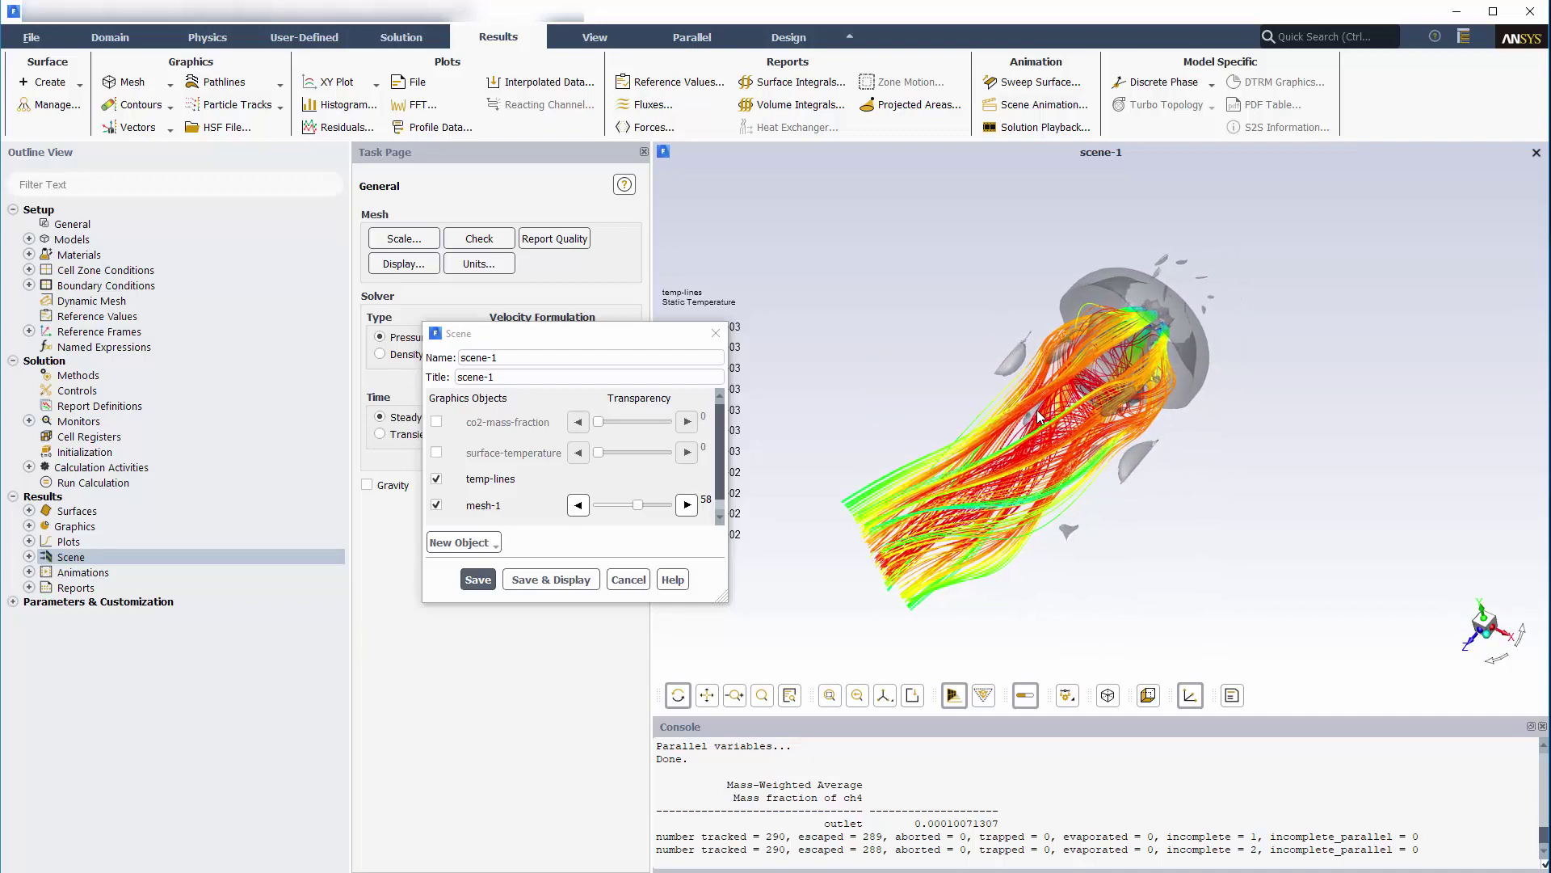
left_click(627, 582)
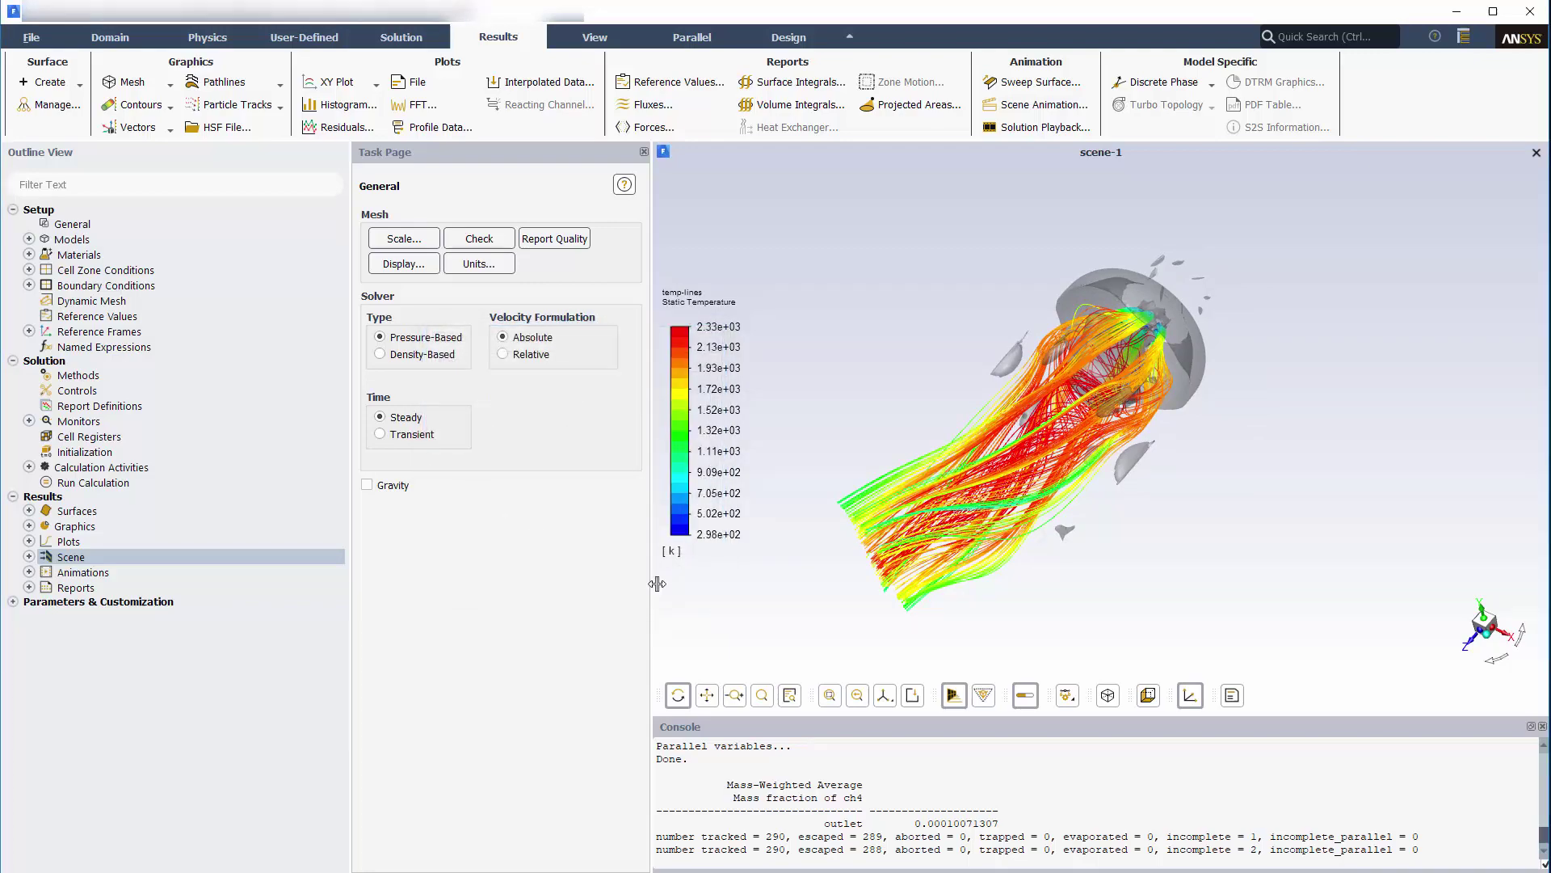